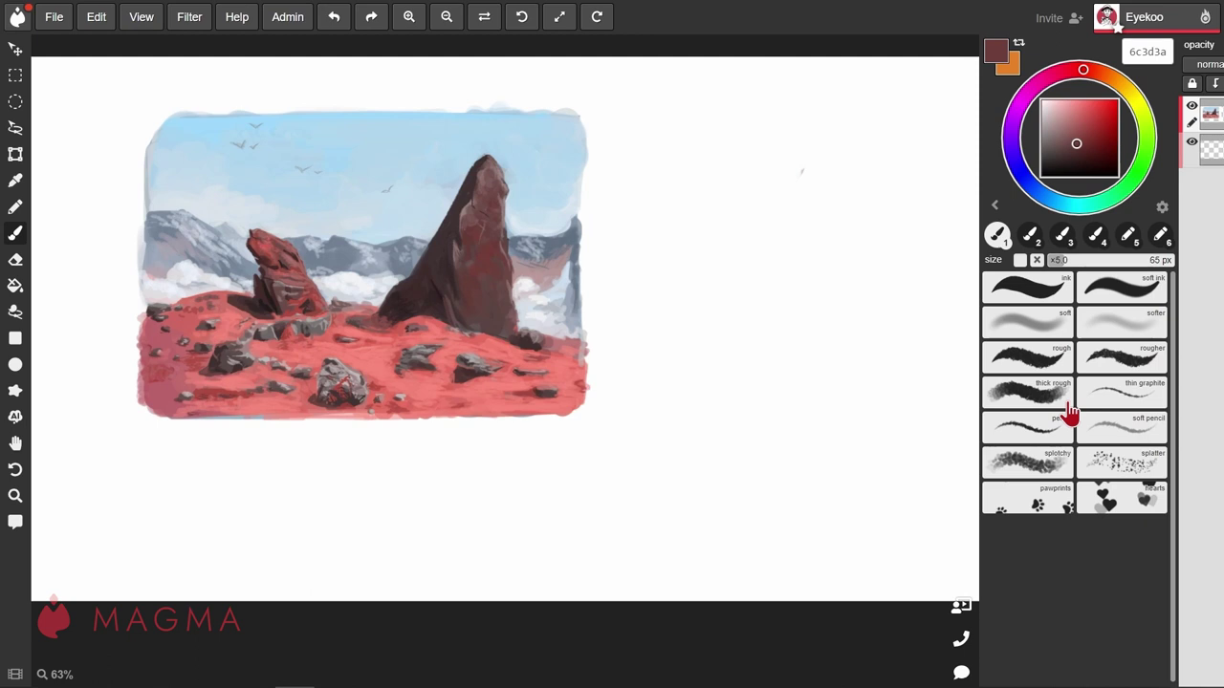
- Switch the brush panel's display mode to Advanced, then to Full
{"action": "left_click", "coordinate": [1161, 209]}
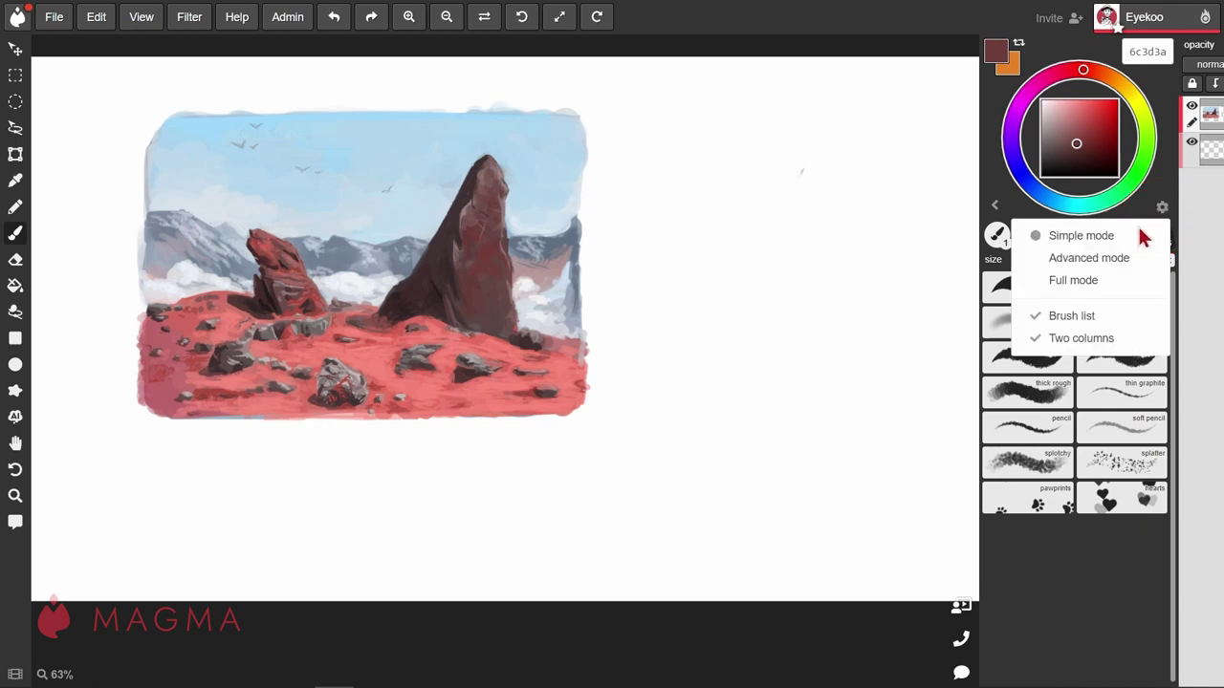
{"action": "left_click", "coordinate": [1131, 259]}
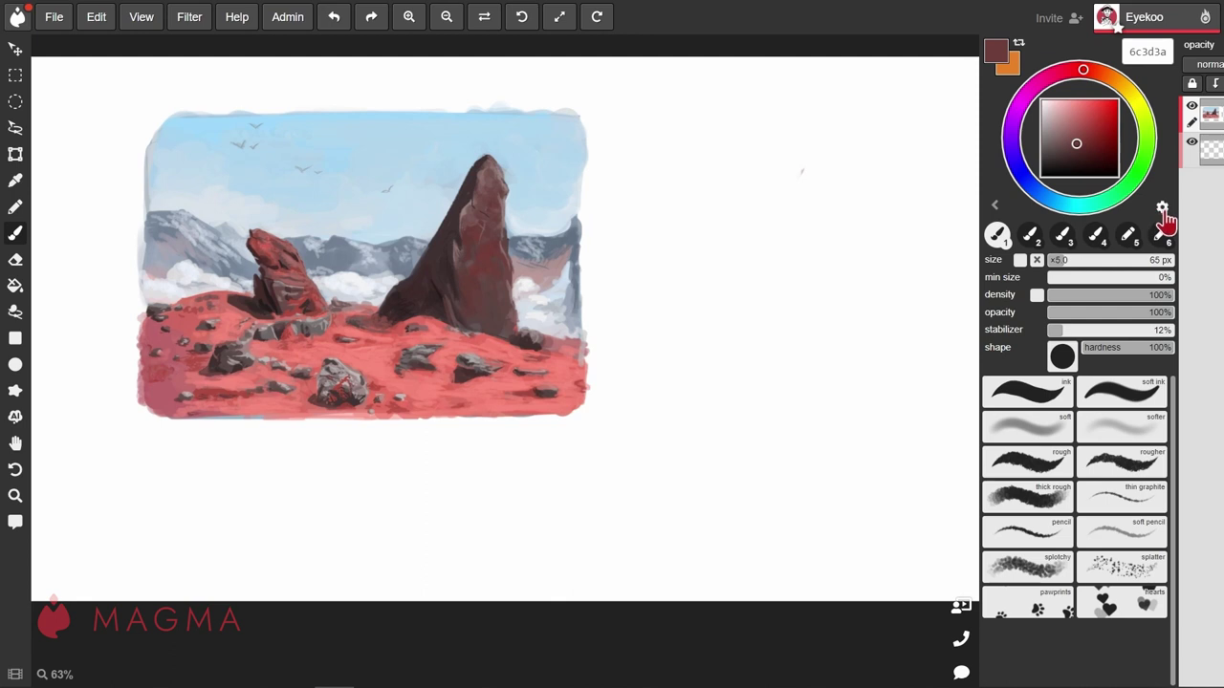
{"action": "left_click", "coordinate": [1163, 212]}
{"action": "left_click", "coordinate": [1120, 279]}
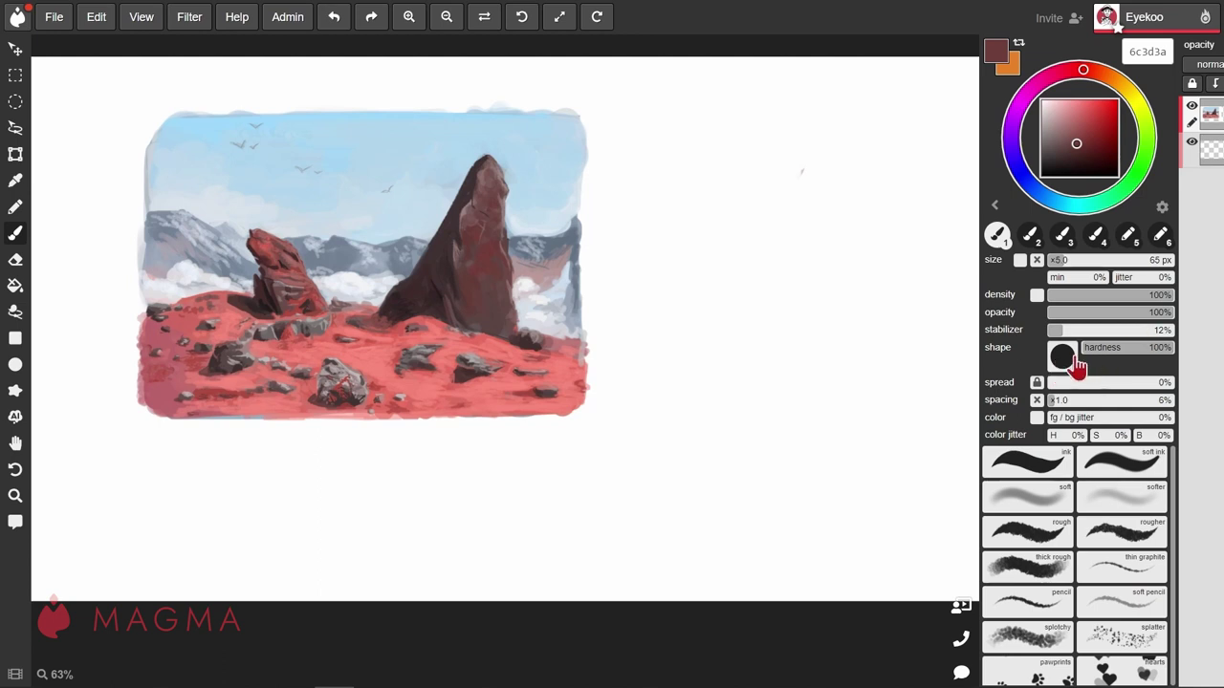
- Test-paint at 66% brush spacing, undo it, then paint again at about 5% spacing
{"action": "left_click", "coordinate": [1063, 363]}
{"action": "left_click", "coordinate": [1065, 402]}
{"action": "left_click_drag", "start_coordinate": [1076, 407], "coordinate": [1130, 401]}
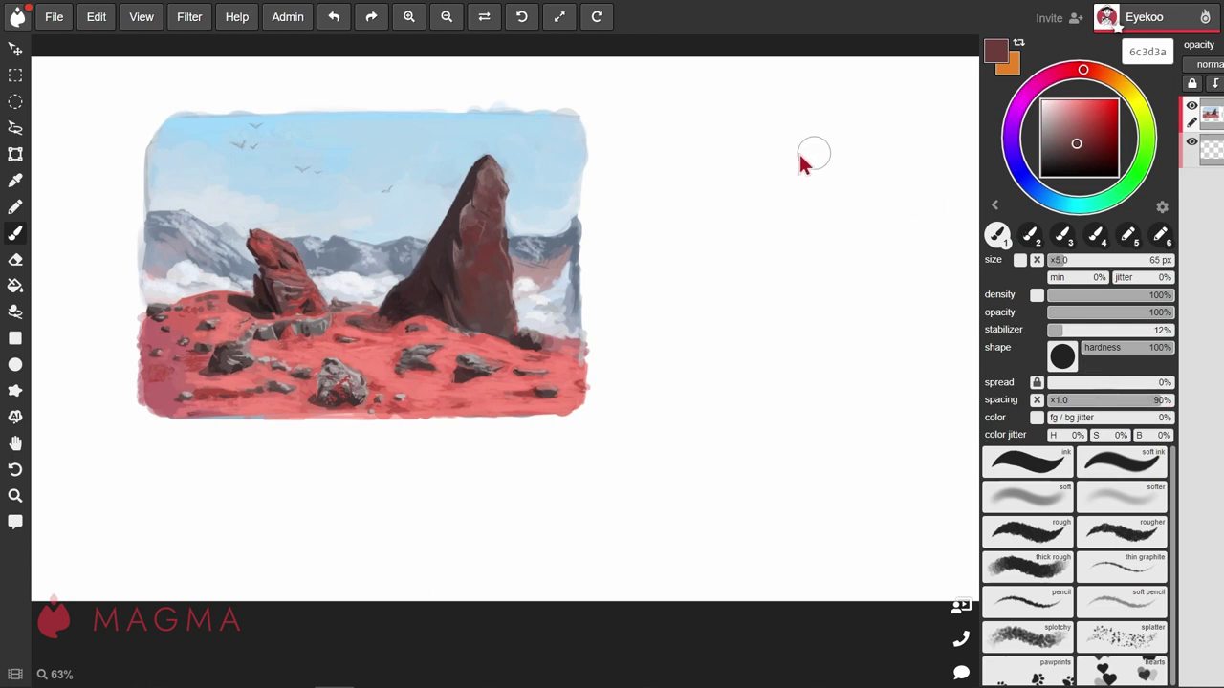
{"action": "mouse_move", "coordinate": [751, 111]}
{"action": "left_mouse_down"}
{"action": "mouse_move", "coordinate": [724, 216]}
{"action": "mouse_move", "coordinate": [792, 258]}
{"action": "mouse_move", "coordinate": [789, 296]}
{"action": "mouse_move", "coordinate": [752, 331]}
{"action": "mouse_move", "coordinate": [727, 384]}
{"action": "mouse_move", "coordinate": [748, 454]}
{"action": "mouse_move", "coordinate": [846, 441]}
{"action": "mouse_move", "coordinate": [846, 354]}
{"action": "mouse_move", "coordinate": [873, 289]}
{"action": "mouse_move", "coordinate": [825, 128]}
{"action": "left_mouse_up"}
{"action": "key", "text": "ctrl+z"}
{"action": "left_click_drag", "start_coordinate": [1083, 402], "coordinate": [1052, 401]}
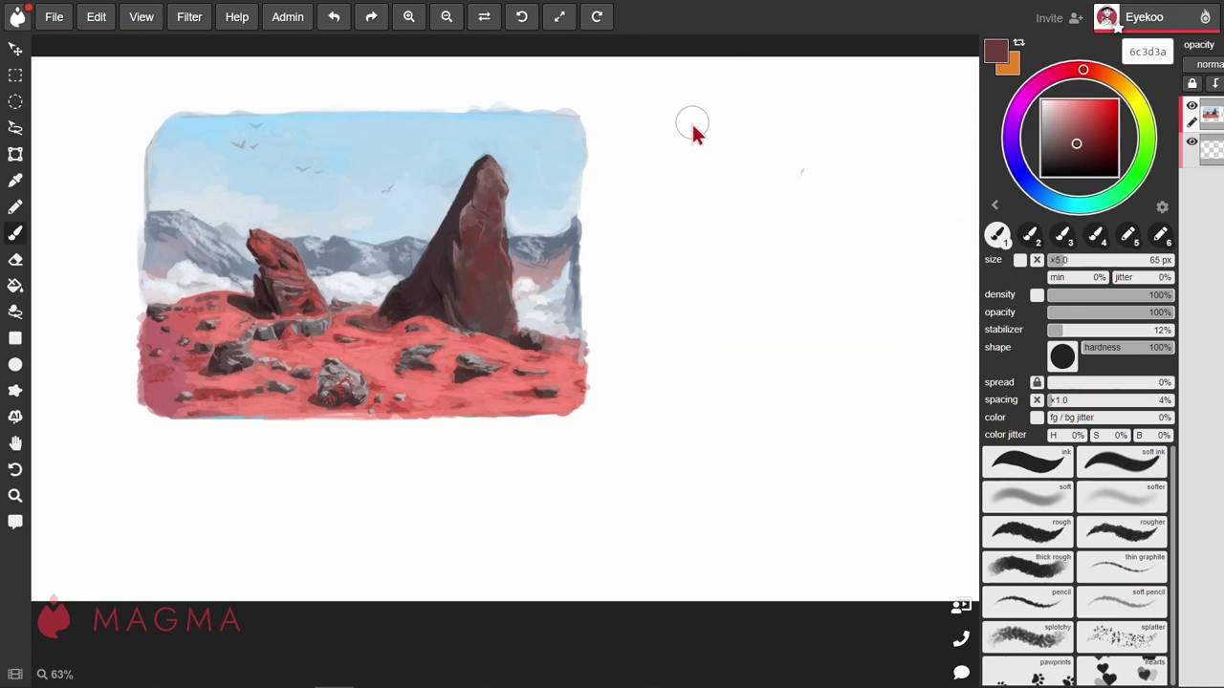
{"action": "mouse_move", "coordinate": [694, 123]}
{"action": "left_mouse_down"}
{"action": "mouse_move", "coordinate": [794, 114]}
{"action": "mouse_move", "coordinate": [831, 128]}
{"action": "mouse_move", "coordinate": [845, 153]}
{"action": "mouse_move", "coordinate": [805, 178]}
{"action": "mouse_move", "coordinate": [683, 187]}
{"action": "mouse_move", "coordinate": [692, 240]}
{"action": "mouse_move", "coordinate": [834, 242]}
{"action": "mouse_move", "coordinate": [876, 268]}
{"action": "mouse_move", "coordinate": [821, 314]}
{"action": "mouse_move", "coordinate": [688, 301]}
{"action": "mouse_move", "coordinate": [661, 352]}
{"action": "mouse_move", "coordinate": [754, 380]}
{"action": "mouse_move", "coordinate": [837, 364]}
{"action": "mouse_move", "coordinate": [886, 443]}
{"action": "mouse_move", "coordinate": [660, 467]}
{"action": "left_mouse_up"}
- Shrink the brush to 110 px, make size follow pen pressure, and test-paint then undo
{"action": "key", "text": "ctrl+z"}
{"action": "key", "text": "bracketleft"}
{"action": "key", "text": "bracketleft"}
{"action": "key", "text": "bracketleft"}
{"action": "left_click", "coordinate": [1021, 261]}
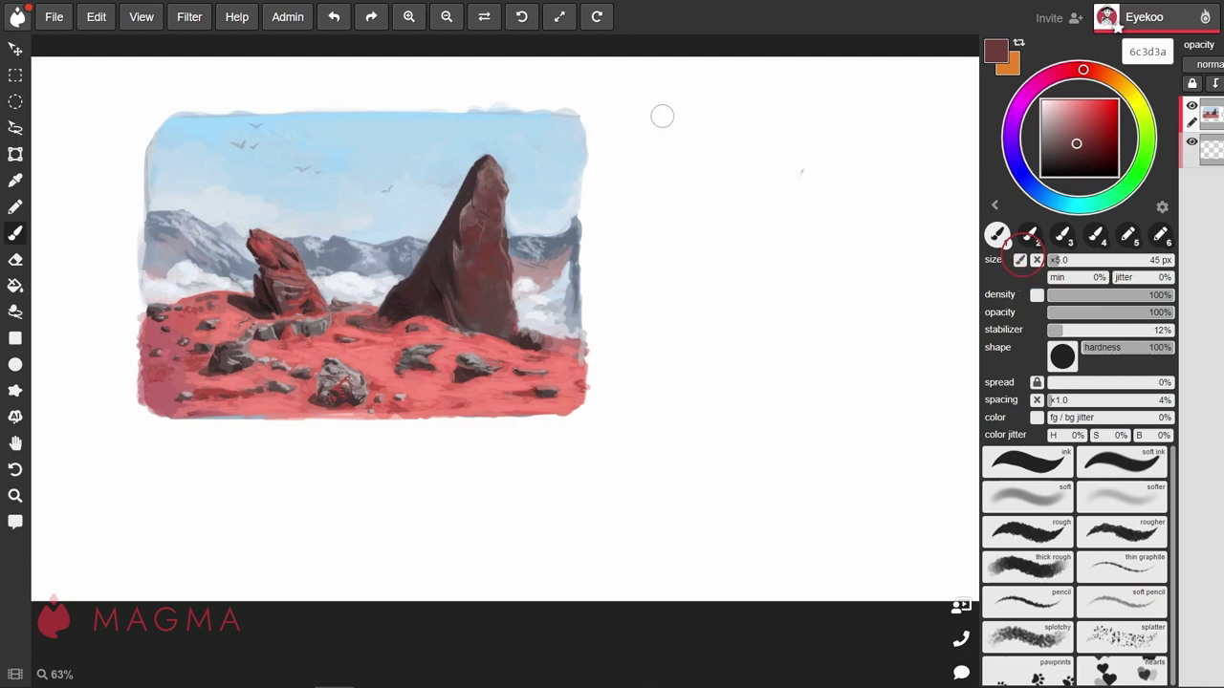
{"action": "mouse_move", "coordinate": [664, 113]}
{"action": "left_mouse_down"}
{"action": "mouse_move", "coordinate": [803, 103]}
{"action": "mouse_move", "coordinate": [820, 145]}
{"action": "mouse_move", "coordinate": [670, 145]}
{"action": "mouse_move", "coordinate": [674, 217]}
{"action": "mouse_move", "coordinate": [808, 183]}
{"action": "mouse_move", "coordinate": [882, 251]}
{"action": "mouse_move", "coordinate": [681, 251]}
{"action": "mouse_move", "coordinate": [727, 340]}
{"action": "mouse_move", "coordinate": [911, 332]}
{"action": "mouse_move", "coordinate": [707, 416]}
{"action": "mouse_move", "coordinate": [733, 452]}
{"action": "left_mouse_up"}
{"action": "key", "text": "ctrl+z"}
- Set brush size to 100 px with the size multiplier raised to x5.0
{"action": "left_click", "coordinate": [1051, 261]}
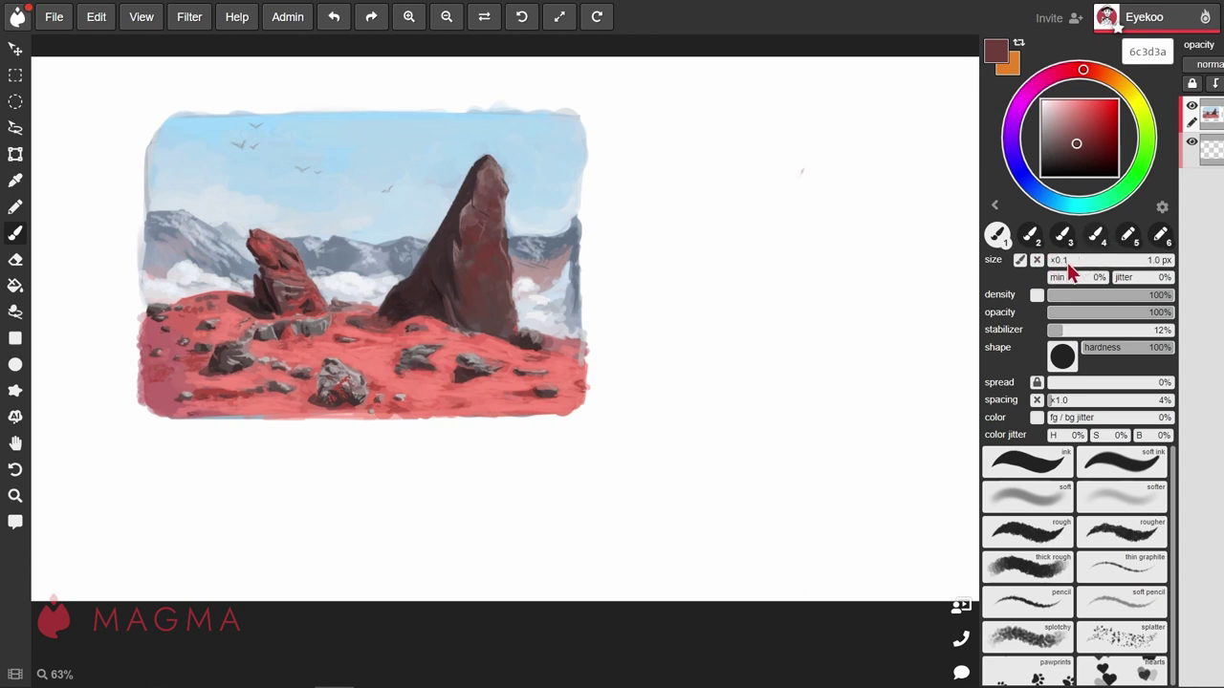
{"action": "left_click", "coordinate": [1061, 261]}
{"action": "left_click_drag", "start_coordinate": [1062, 261], "coordinate": [1169, 261]}
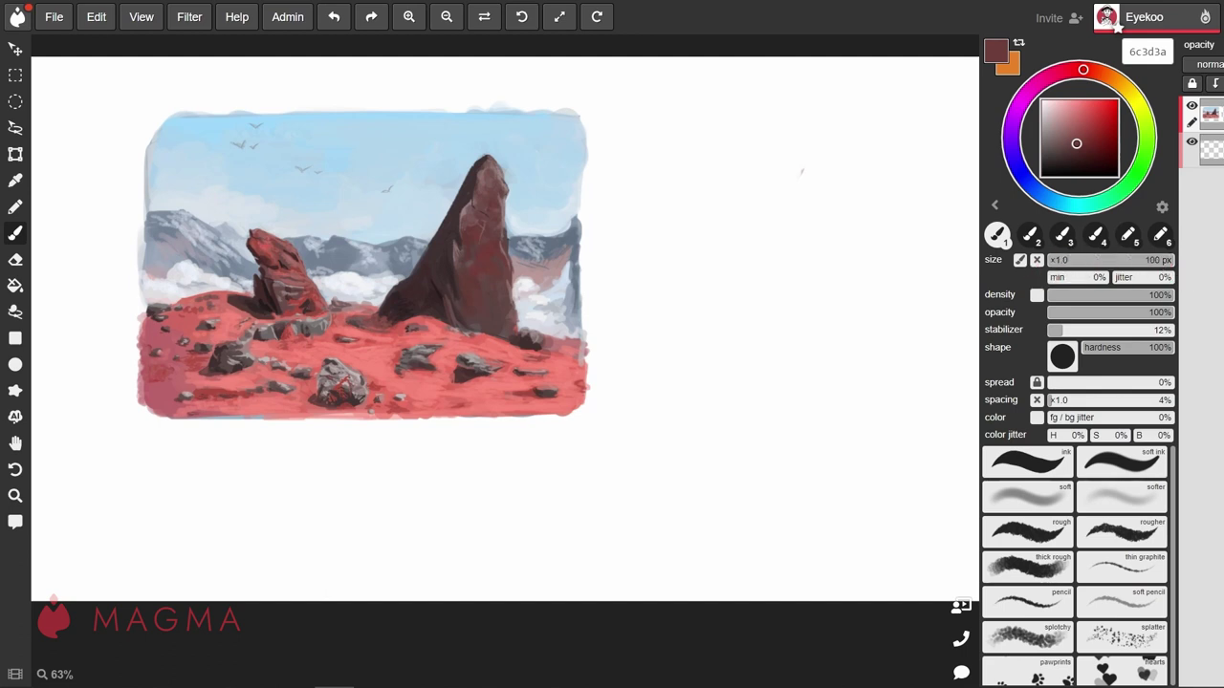
{"action": "mouse_move", "coordinate": [1061, 262]}
{"action": "left_mouse_down"}
{"action": "mouse_move", "coordinate": [1168, 261]}
{"action": "mouse_move", "coordinate": [1061, 278]}
{"action": "left_mouse_up"}
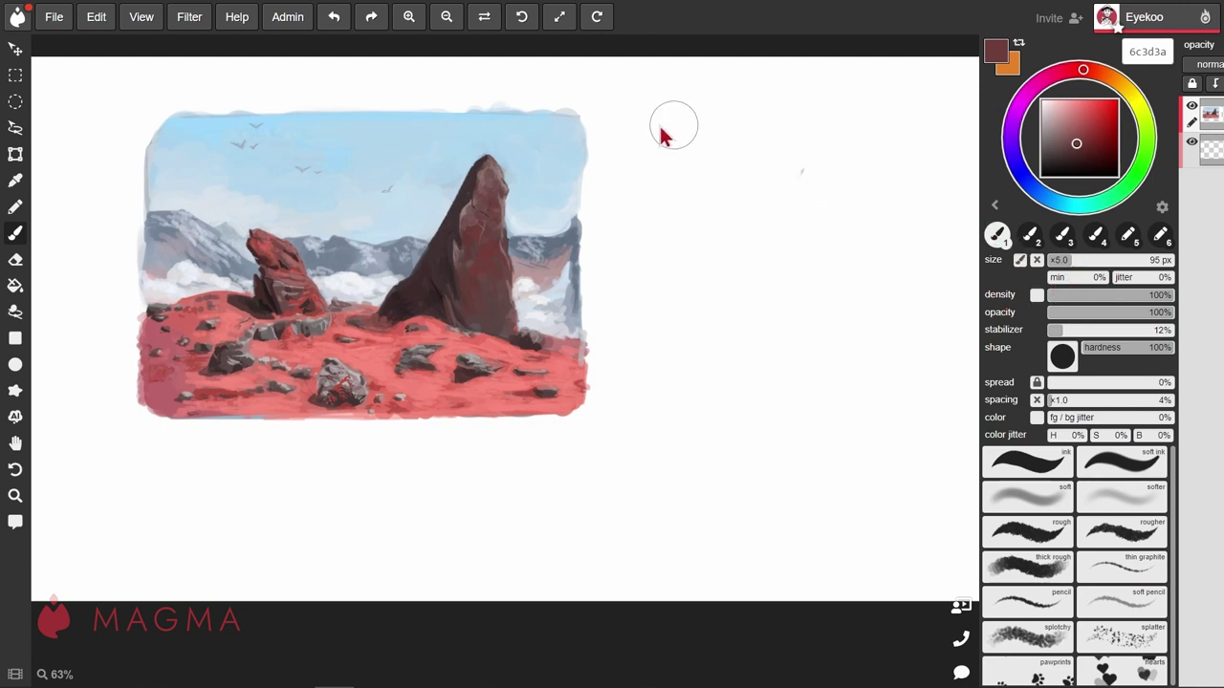
- Test-paint the 95 px brush, try 64% minimum size, then reset min to 0% and clear
{"action": "mouse_move", "coordinate": [682, 136]}
{"action": "left_mouse_down"}
{"action": "mouse_move", "coordinate": [745, 128]}
{"action": "mouse_move", "coordinate": [874, 169]}
{"action": "mouse_move", "coordinate": [737, 191]}
{"action": "mouse_move", "coordinate": [732, 274]}
{"action": "mouse_move", "coordinate": [813, 287]}
{"action": "left_mouse_up"}
{"action": "key", "text": "ctrl+z"}
{"action": "left_click_drag", "start_coordinate": [1051, 277], "coordinate": [1088, 277]}
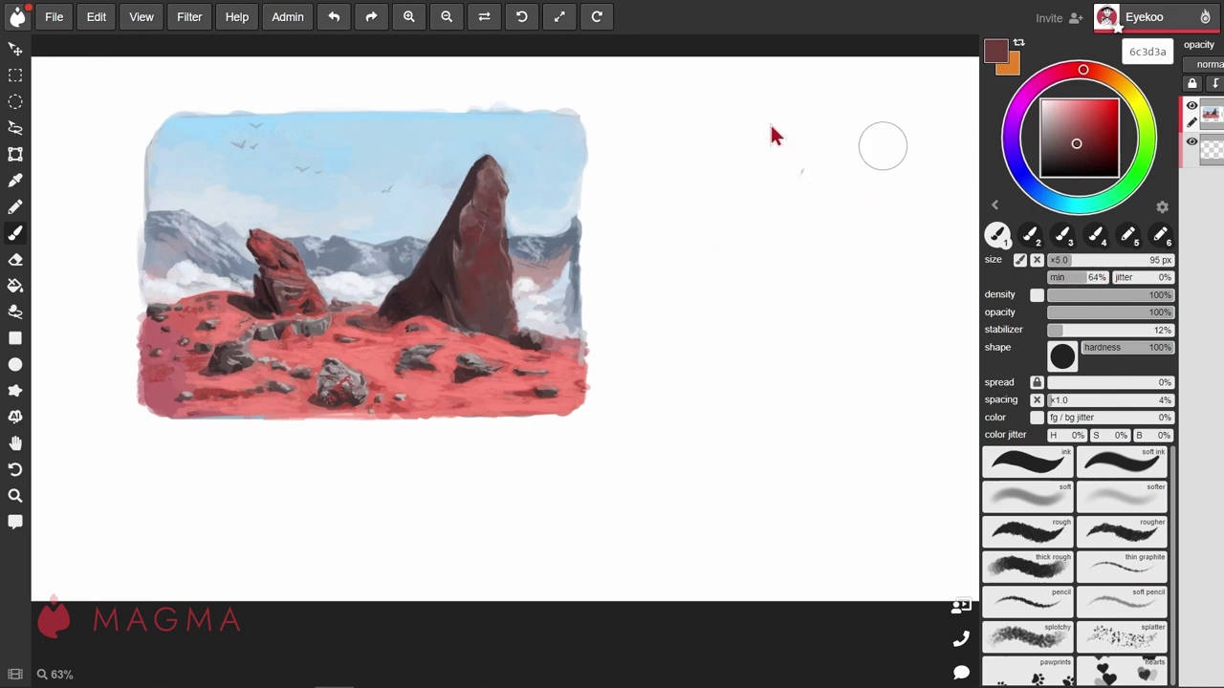
{"action": "mouse_move", "coordinate": [706, 113]}
{"action": "left_mouse_down"}
{"action": "mouse_move", "coordinate": [847, 108]}
{"action": "mouse_move", "coordinate": [806, 179]}
{"action": "mouse_move", "coordinate": [659, 203]}
{"action": "mouse_move", "coordinate": [784, 256]}
{"action": "mouse_move", "coordinate": [914, 282]}
{"action": "mouse_move", "coordinate": [741, 323]}
{"action": "mouse_move", "coordinate": [692, 412]}
{"action": "mouse_move", "coordinate": [810, 416]}
{"action": "left_mouse_up"}
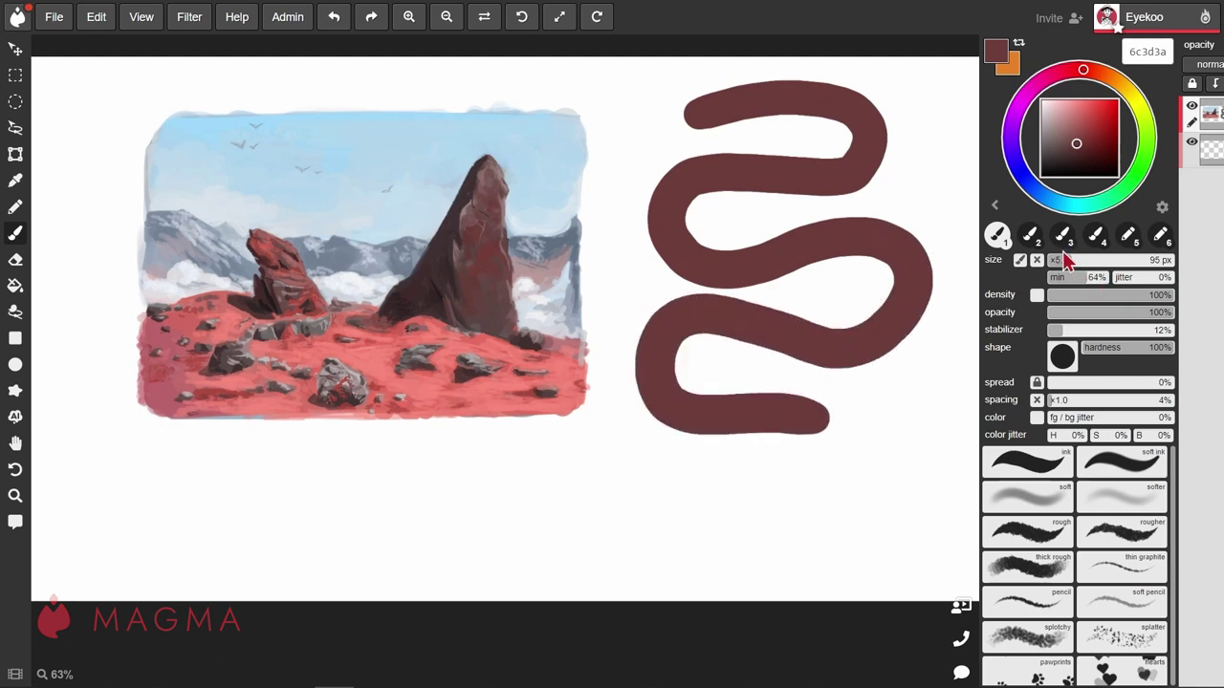
{"action": "left_click", "coordinate": [1048, 278]}
{"action": "key", "text": "Delete"}
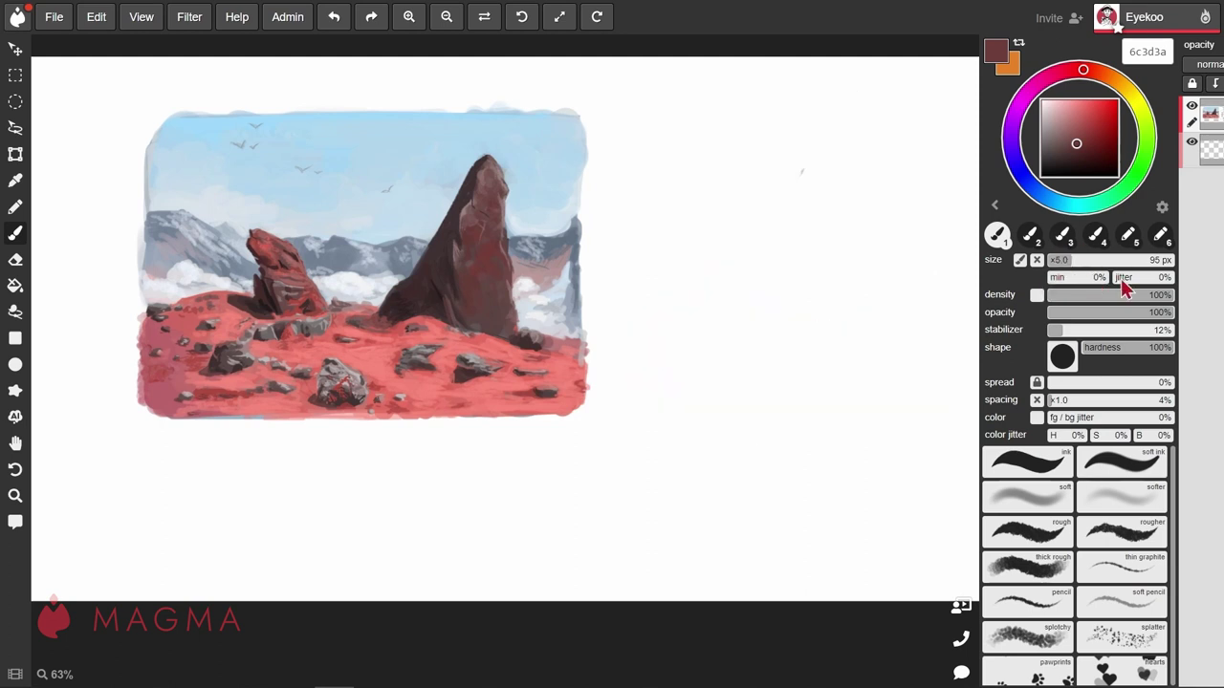
- Test-paint a dotted stroke with size jitter about 87% and spacing about 82%, then undo
{"action": "left_click", "coordinate": [1150, 279]}
{"action": "left_click", "coordinate": [1144, 277]}
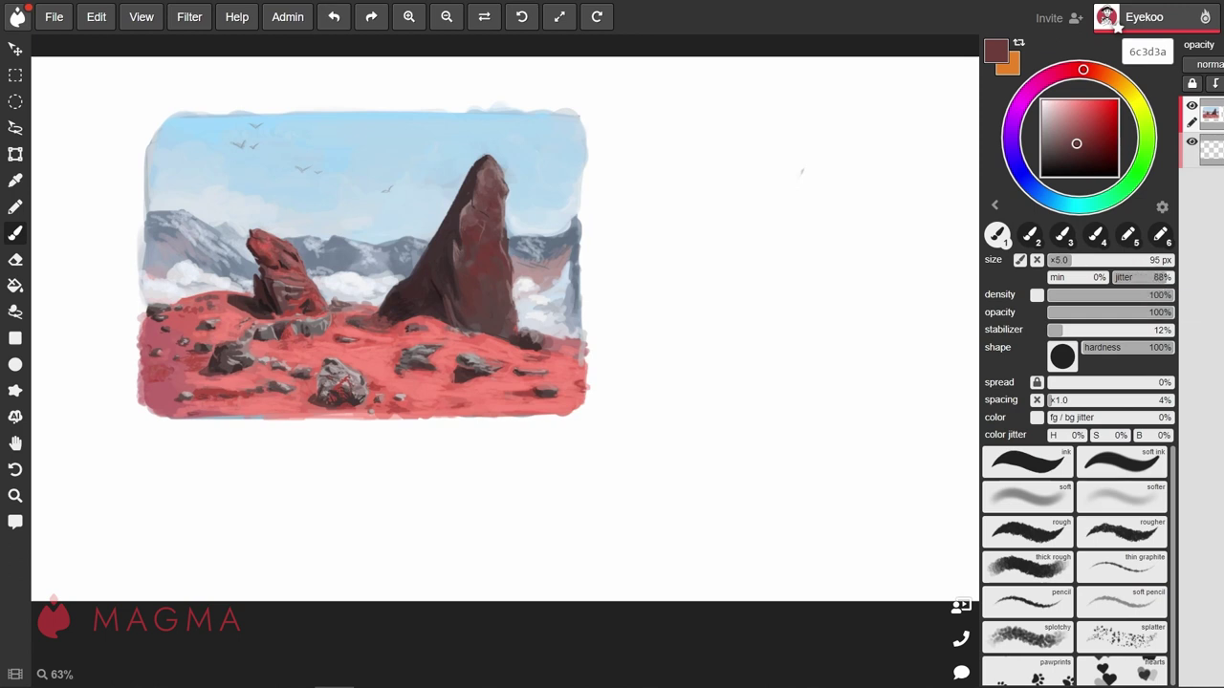
{"action": "left_click_drag", "start_coordinate": [1171, 296], "coordinate": [1171, 283]}
{"action": "left_click_drag", "start_coordinate": [1073, 406], "coordinate": [1151, 401]}
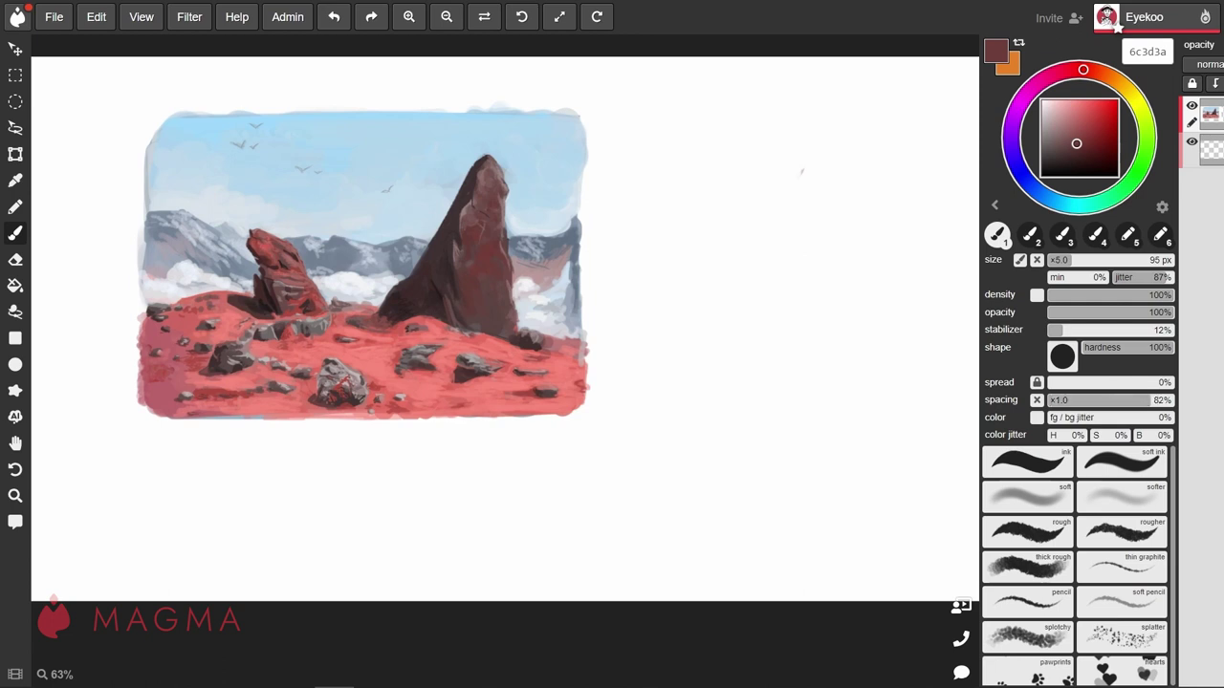
{"action": "mouse_move", "coordinate": [682, 120]}
{"action": "left_mouse_down"}
{"action": "mouse_move", "coordinate": [857, 124]}
{"action": "mouse_move", "coordinate": [800, 191]}
{"action": "mouse_move", "coordinate": [637, 237]}
{"action": "mouse_move", "coordinate": [917, 301]}
{"action": "mouse_move", "coordinate": [638, 452]}
{"action": "mouse_move", "coordinate": [915, 478]}
{"action": "mouse_move", "coordinate": [902, 453]}
{"action": "left_mouse_up"}
{"action": "key", "text": "ctrl+z"}
- Lower size jitter to 25%, paint another dotted test stroke, and undo it
{"action": "left_click", "coordinate": [1129, 277]}
{"action": "mouse_move", "coordinate": [685, 125]}
{"action": "left_mouse_down"}
{"action": "mouse_move", "coordinate": [864, 144]}
{"action": "mouse_move", "coordinate": [707, 208]}
{"action": "mouse_move", "coordinate": [741, 300]}
{"action": "mouse_move", "coordinate": [893, 374]}
{"action": "mouse_move", "coordinate": [656, 432]}
{"action": "mouse_move", "coordinate": [867, 470]}
{"action": "left_mouse_up"}
{"action": "key", "text": "ctrl+z"}
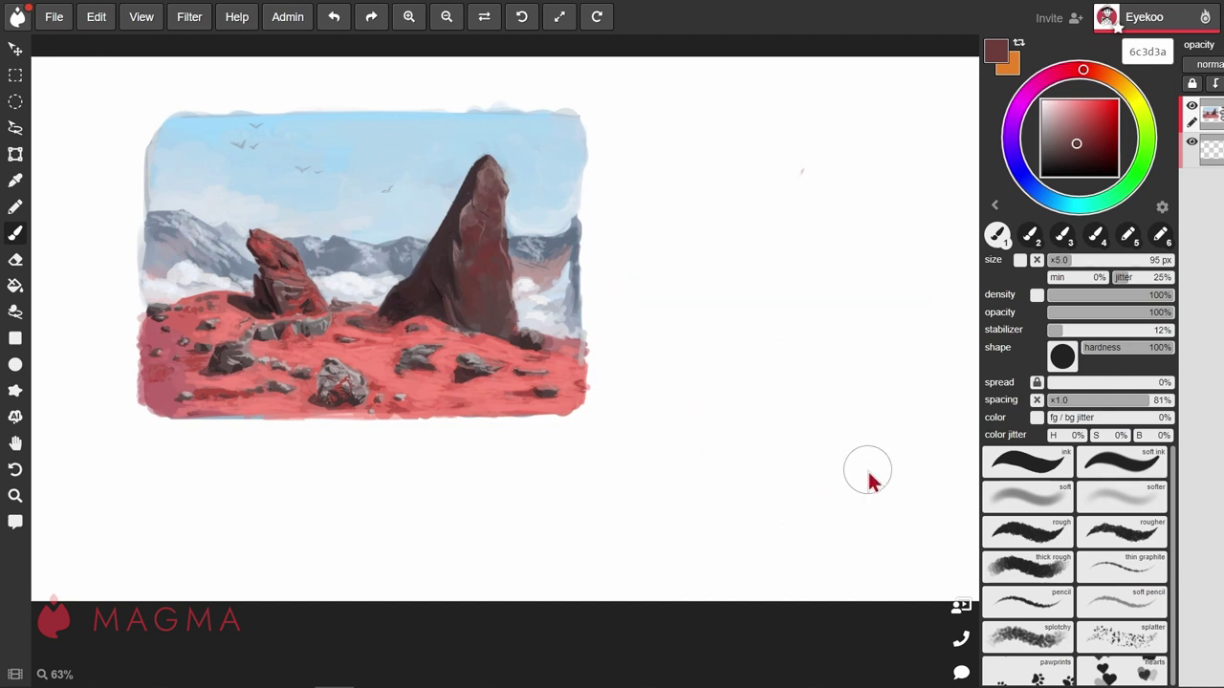
- Set spacing to 24%, make density follow pen pressure, and test-paint then undo
{"action": "left_click", "coordinate": [1078, 399]}
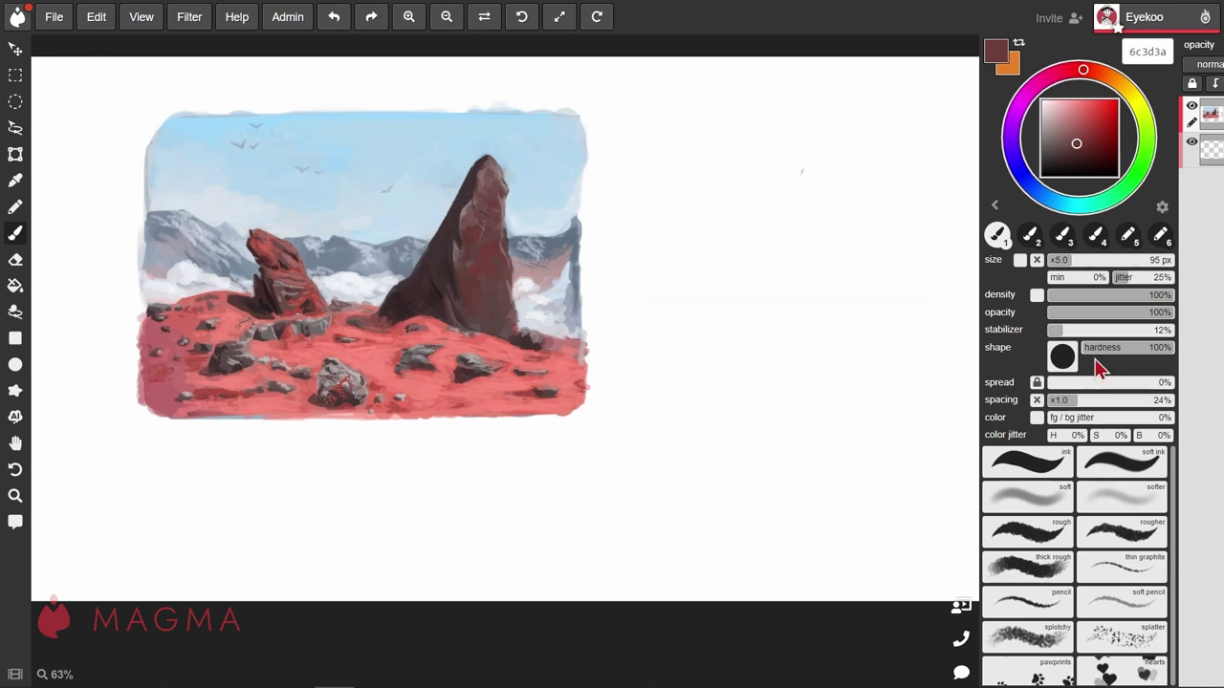
{"action": "left_click", "coordinate": [1038, 296]}
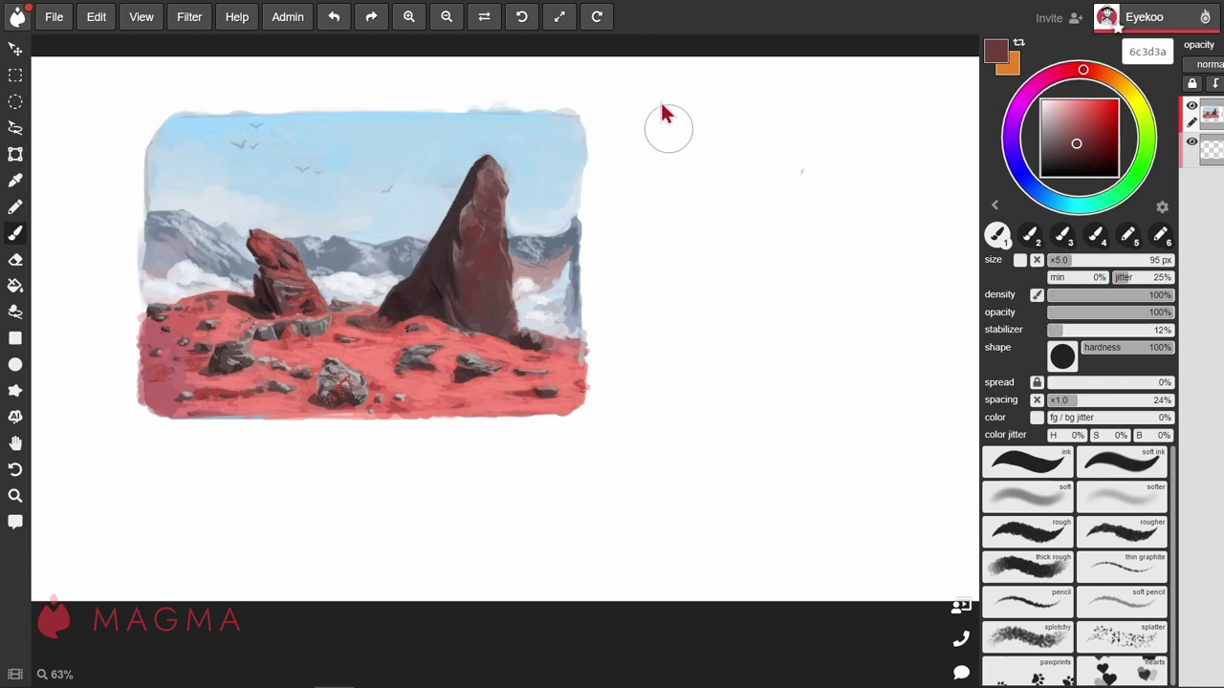
{"action": "mouse_move", "coordinate": [669, 106]}
{"action": "left_mouse_down"}
{"action": "mouse_move", "coordinate": [686, 253]}
{"action": "mouse_move", "coordinate": [669, 298]}
{"action": "mouse_move", "coordinate": [694, 346]}
{"action": "mouse_move", "coordinate": [666, 449]}
{"action": "mouse_move", "coordinate": [685, 484]}
{"action": "mouse_move", "coordinate": [723, 486]}
{"action": "mouse_move", "coordinate": [758, 438]}
{"action": "mouse_move", "coordinate": [751, 393]}
{"action": "mouse_move", "coordinate": [802, 372]}
{"action": "mouse_move", "coordinate": [823, 335]}
{"action": "mouse_move", "coordinate": [755, 277]}
{"action": "mouse_move", "coordinate": [809, 238]}
{"action": "mouse_move", "coordinate": [815, 204]}
{"action": "mouse_move", "coordinate": [739, 153]}
{"action": "mouse_move", "coordinate": [753, 110]}
{"action": "mouse_move", "coordinate": [833, 119]}
{"action": "left_mouse_up"}
{"action": "key", "text": "ctrl+z"}
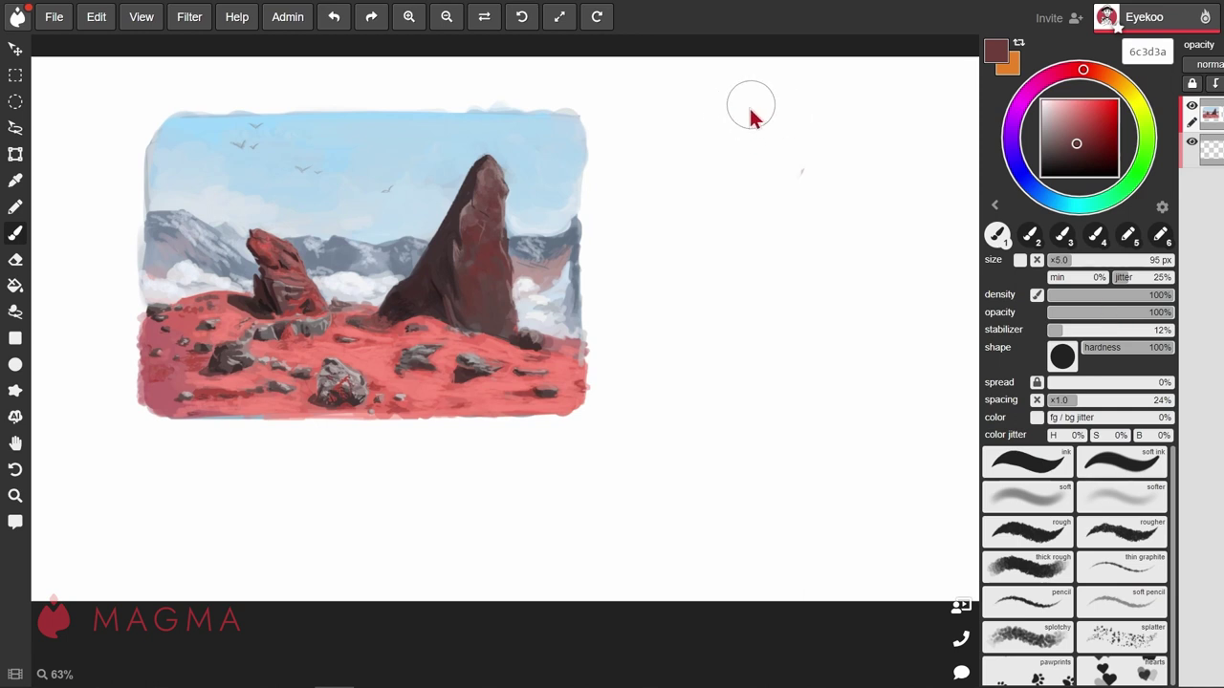
- Compare vertical test strokes at 100% and 50% opacity, undoing each
{"action": "left_click_drag", "start_coordinate": [748, 107], "coordinate": [741, 459]}
{"action": "key", "text": "ctrl+z"}
{"action": "left_click", "coordinate": [1110, 312]}
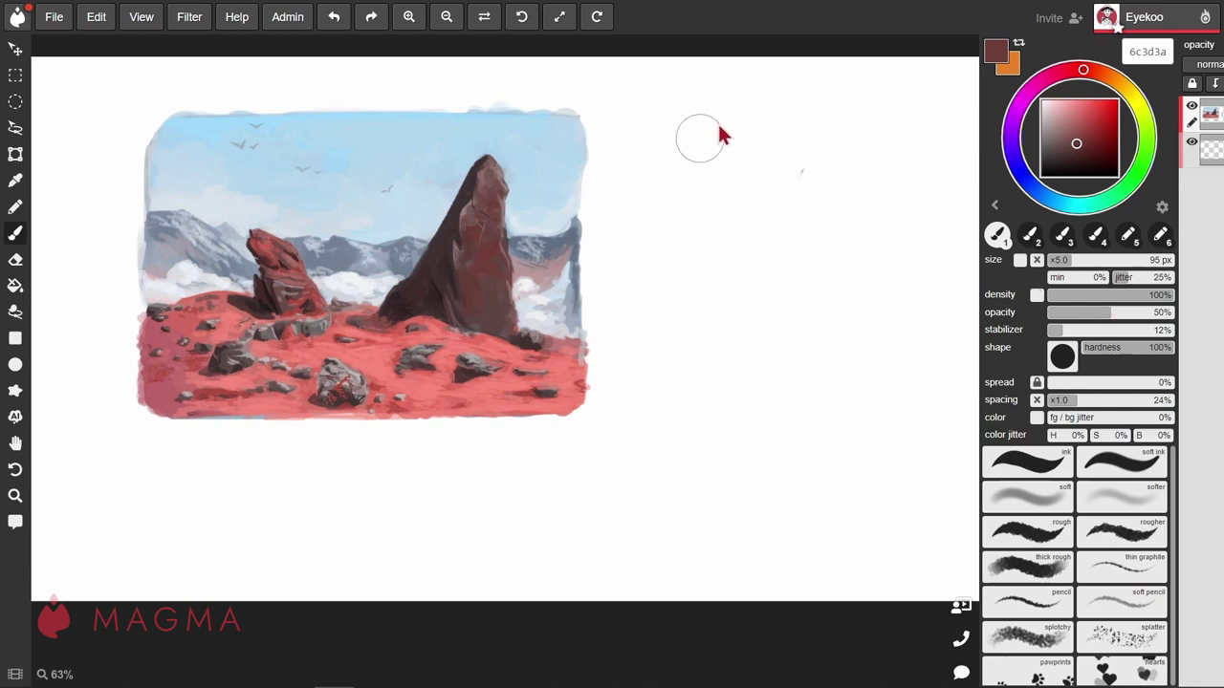
{"action": "left_click_drag", "start_coordinate": [728, 120], "coordinate": [709, 530]}
{"action": "key", "text": "ctrl+z"}
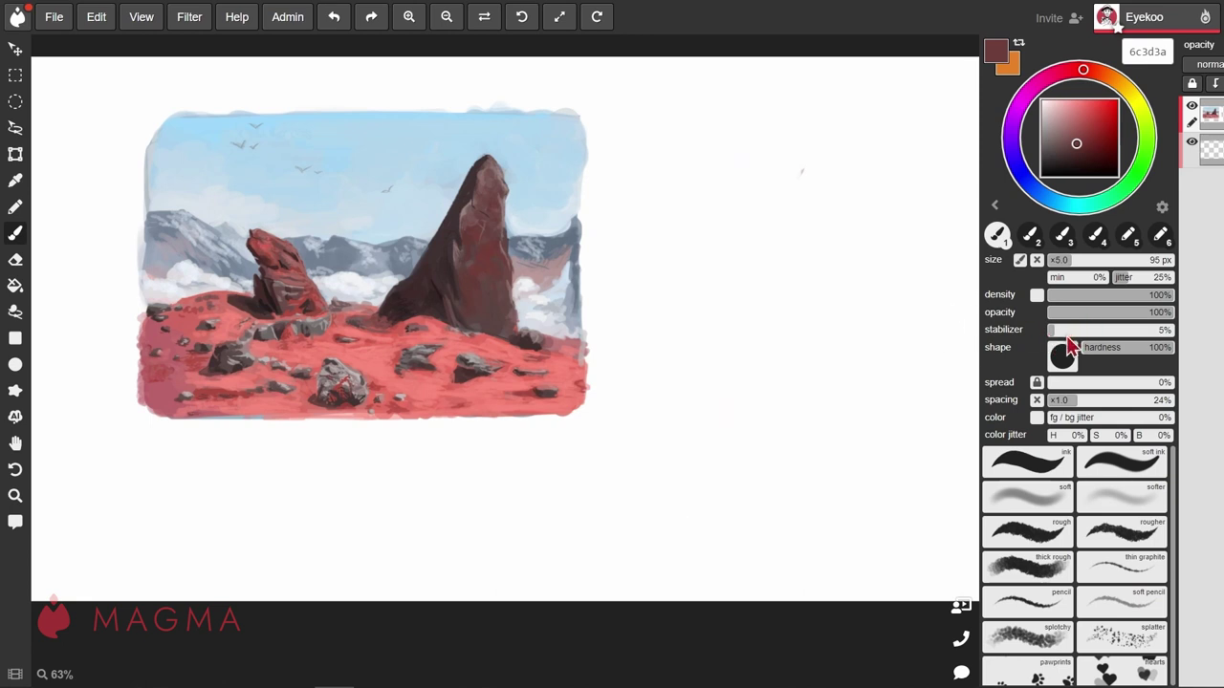
- Raise the stabilizer to 50% and paint a smooth wavy dark-red stroke beside the painting
{"action": "left_click", "coordinate": [1112, 332]}
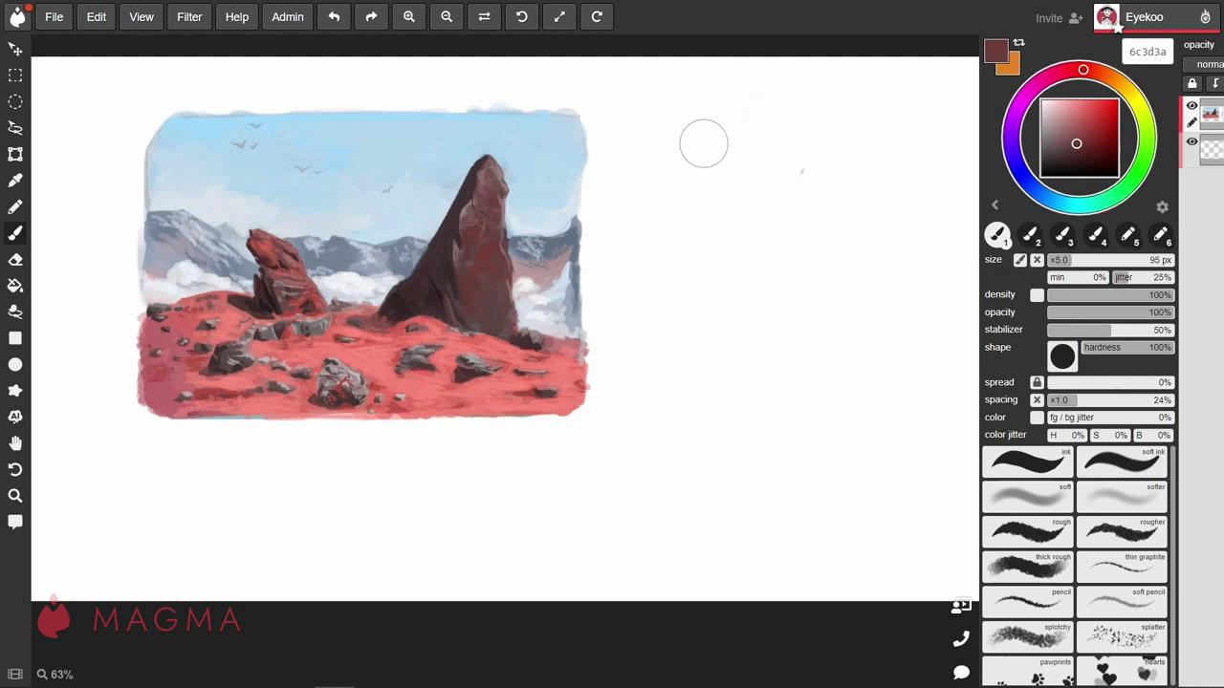
{"action": "mouse_move", "coordinate": [704, 134]}
{"action": "left_mouse_down"}
{"action": "mouse_move", "coordinate": [817, 137]}
{"action": "mouse_move", "coordinate": [783, 206]}
{"action": "mouse_move", "coordinate": [663, 259]}
{"action": "mouse_move", "coordinate": [850, 303]}
{"action": "mouse_move", "coordinate": [721, 342]}
{"action": "mouse_move", "coordinate": [738, 423]}
{"action": "mouse_move", "coordinate": [841, 478]}
{"action": "left_mouse_up"}
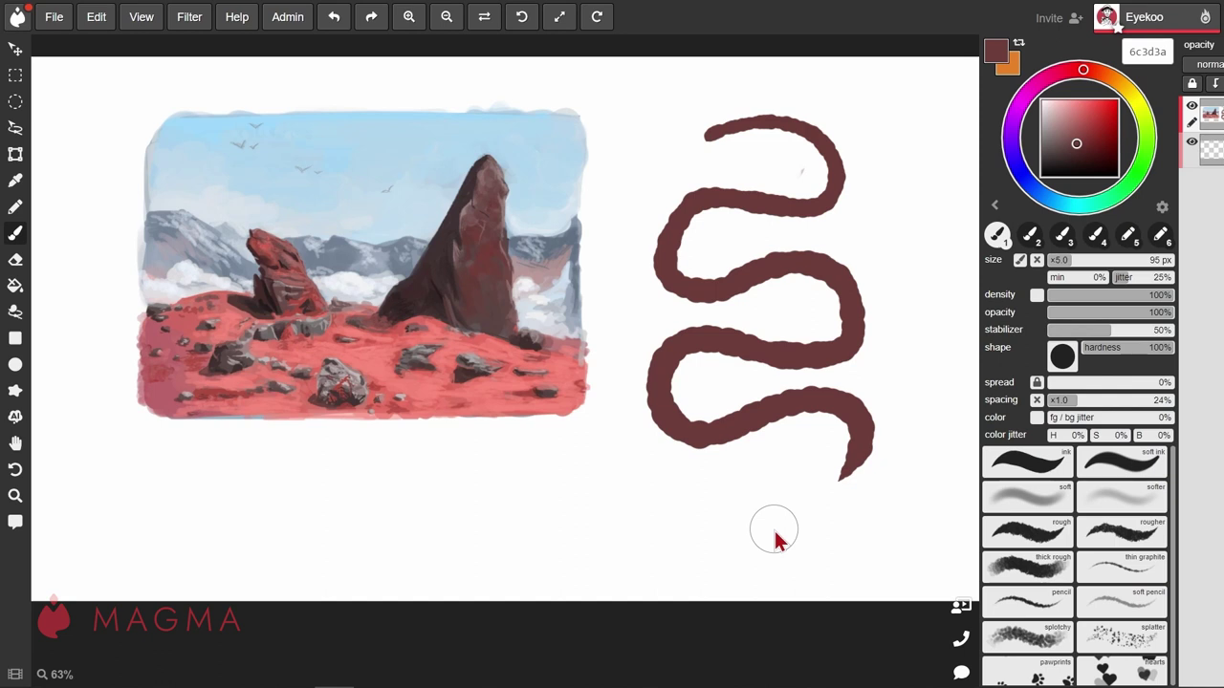
- Undo the wavy stroke, lower the stabilizer to 14%, and keep the round brush tip
{"action": "key", "text": "ctrl+z"}
{"action": "left_click", "coordinate": [1064, 330]}
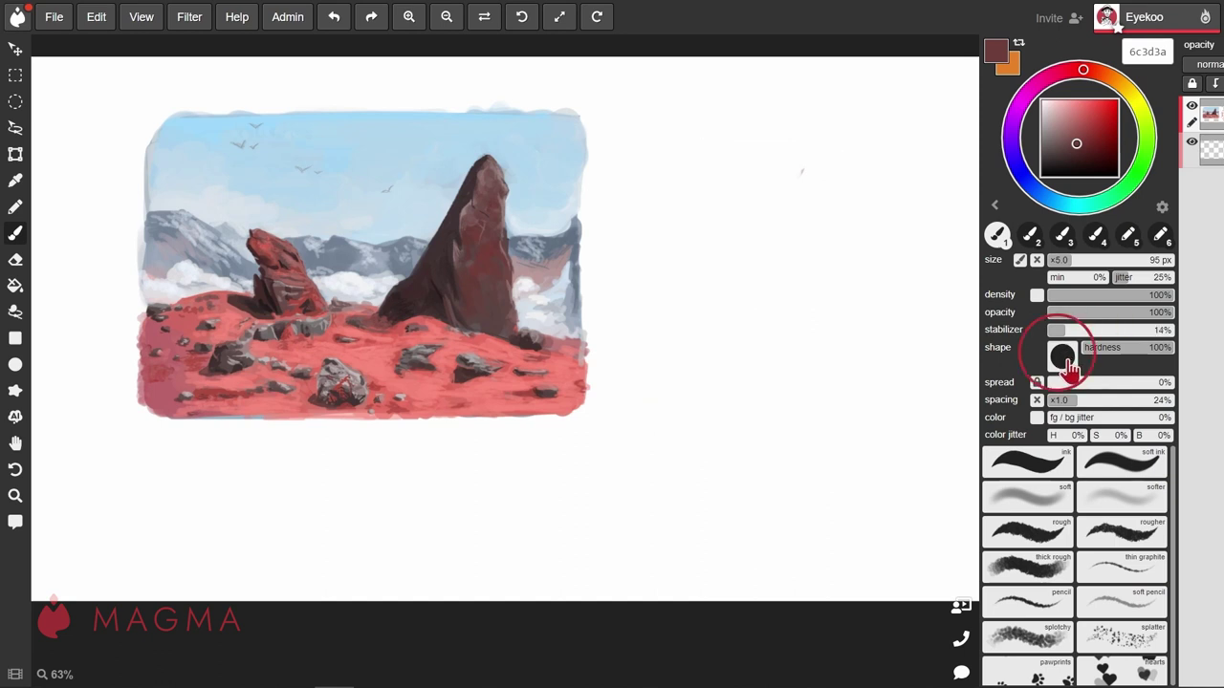
{"action": "left_click", "coordinate": [1062, 356]}
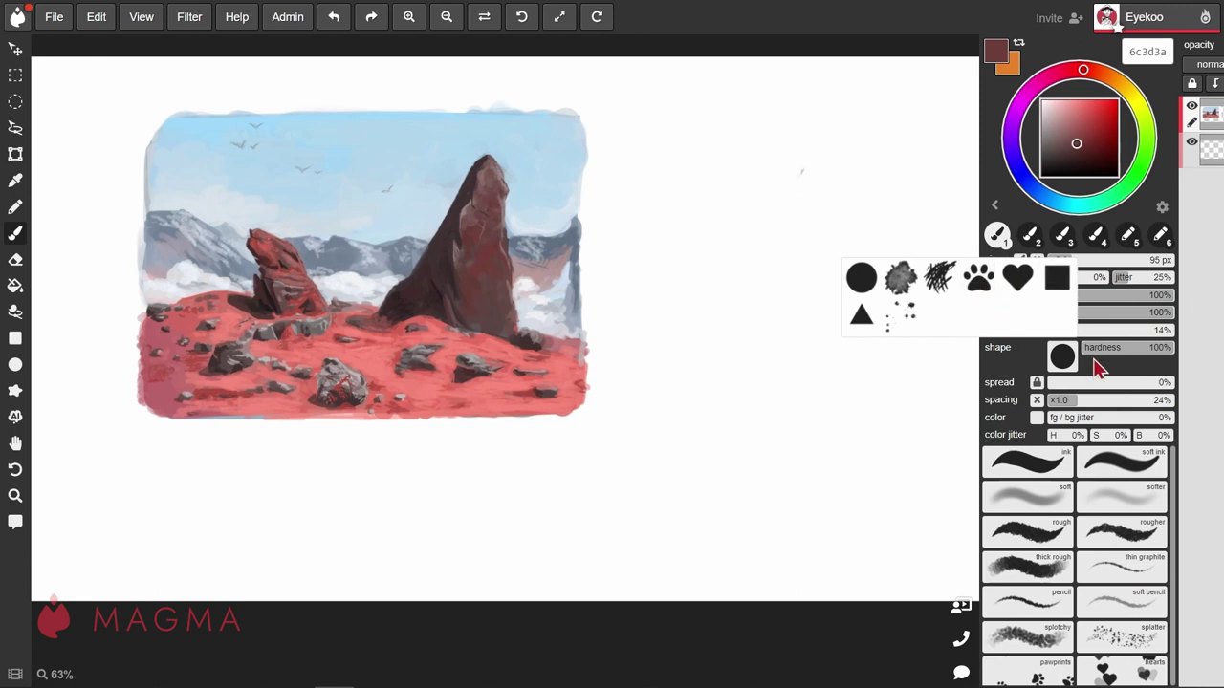
{"action": "left_click", "coordinate": [861, 277]}
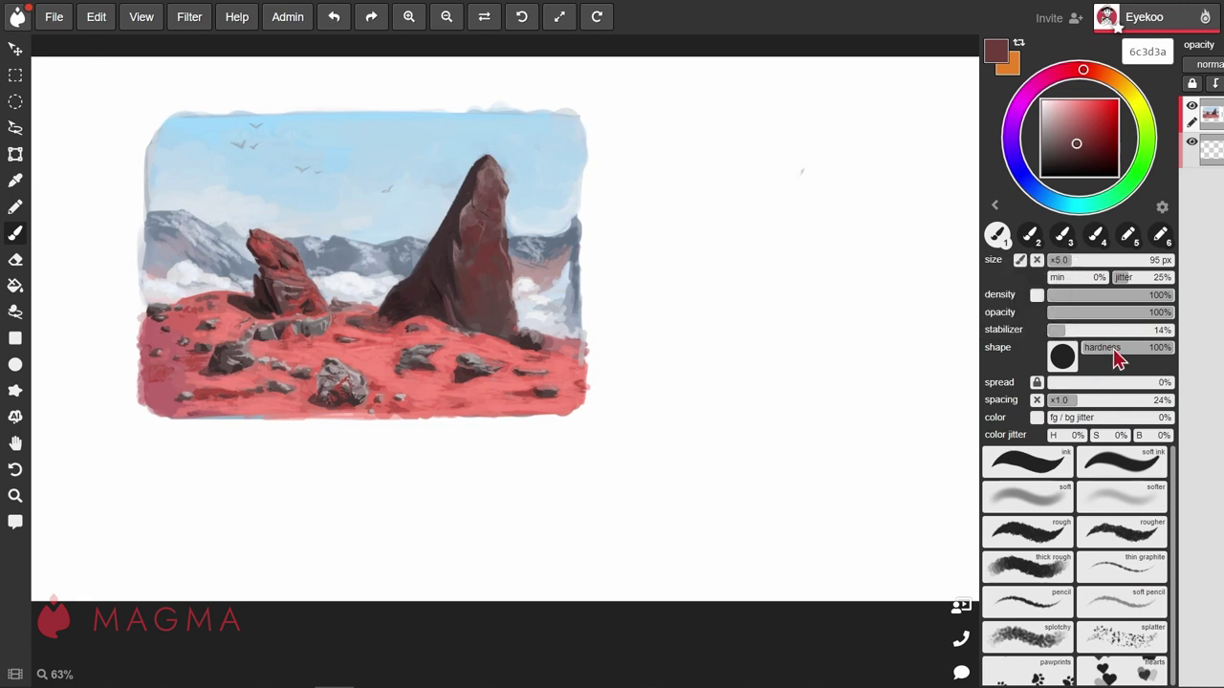
- Paint a soft-edged stroke at 9% hardness and a hard-edged one at 100% beside it
{"action": "mouse_move", "coordinate": [1140, 350]}
{"action": "left_mouse_down"}
{"action": "mouse_move", "coordinate": [1085, 348]}
{"action": "mouse_move", "coordinate": [1096, 348]}
{"action": "left_mouse_up"}
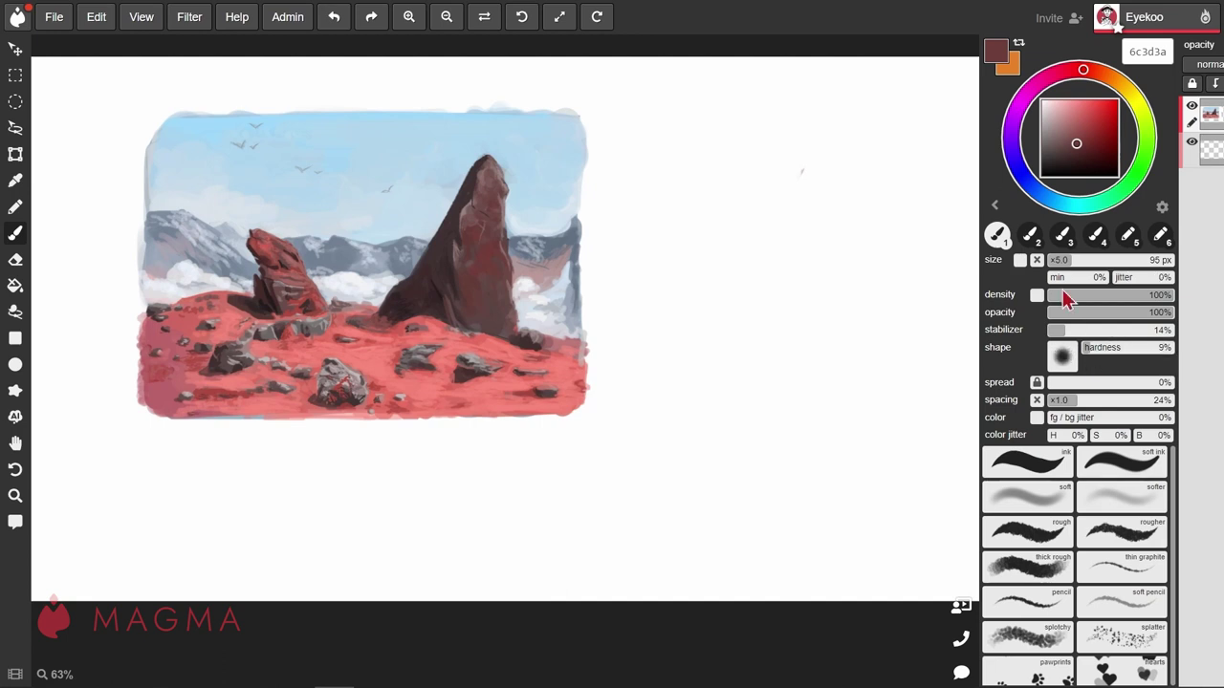
{"action": "mouse_move", "coordinate": [681, 123]}
{"action": "left_mouse_down"}
{"action": "mouse_move", "coordinate": [784, 155]}
{"action": "mouse_move", "coordinate": [690, 227]}
{"action": "mouse_move", "coordinate": [768, 376]}
{"action": "mouse_move", "coordinate": [672, 446]}
{"action": "mouse_move", "coordinate": [789, 500]}
{"action": "mouse_move", "coordinate": [612, 508]}
{"action": "mouse_move", "coordinate": [674, 543]}
{"action": "left_mouse_up"}
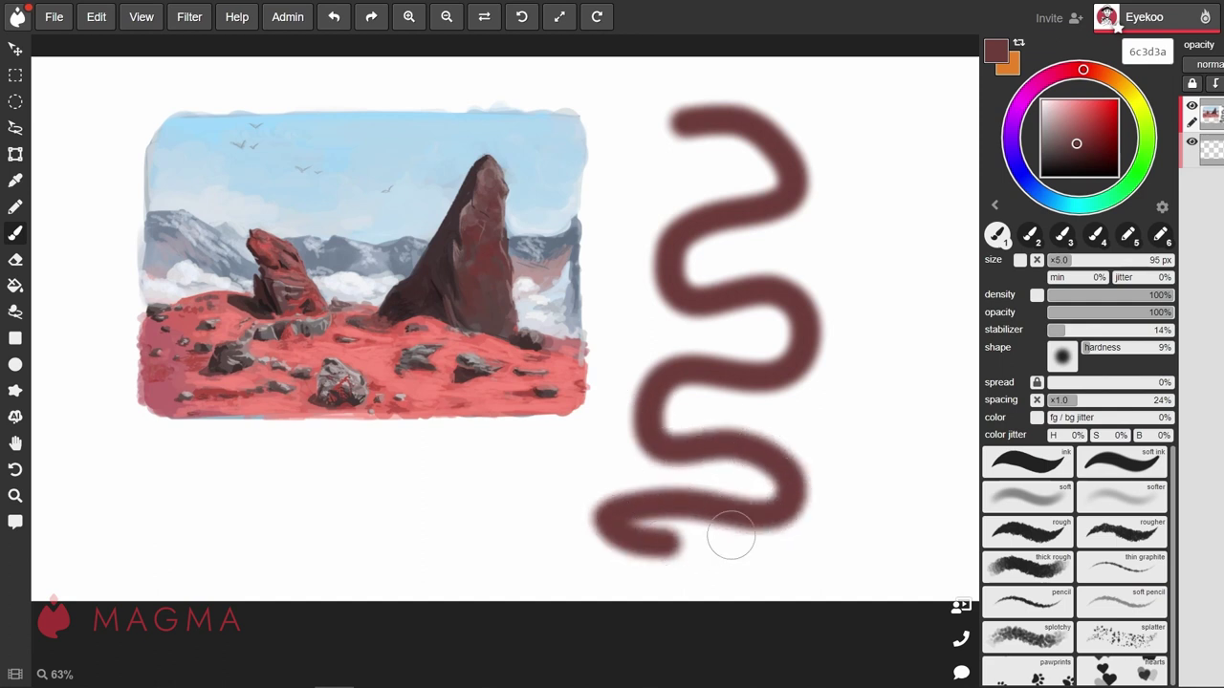
{"action": "left_click", "coordinate": [1171, 349]}
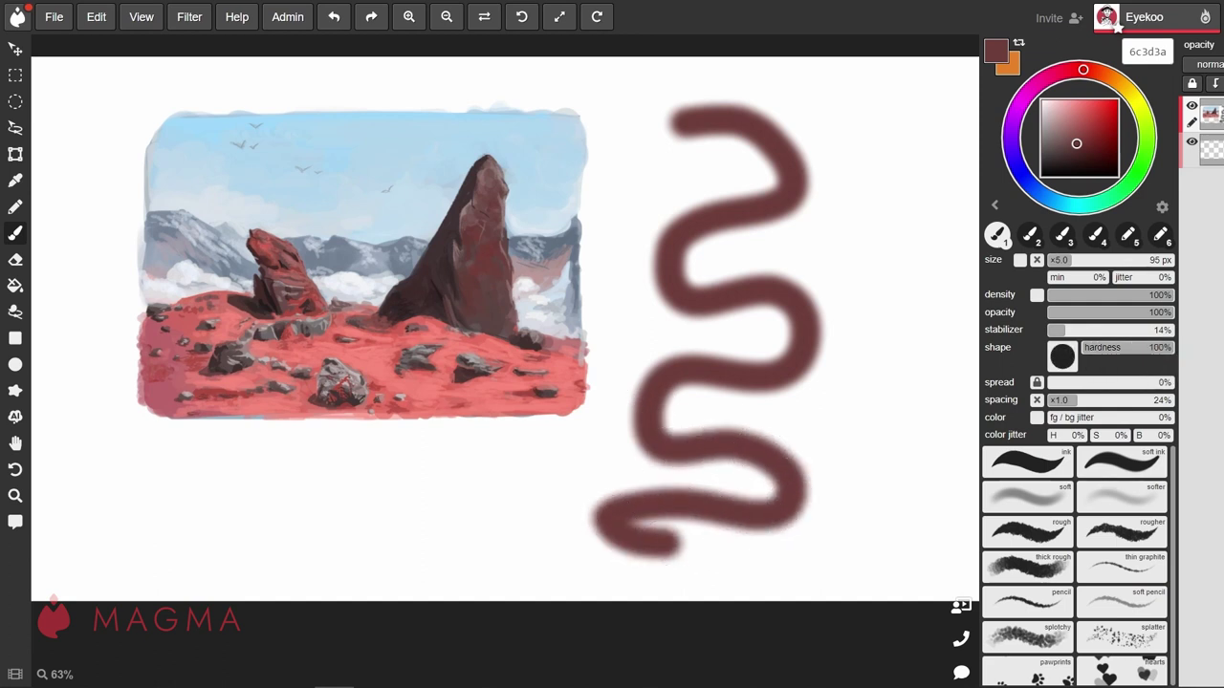
{"action": "mouse_move", "coordinate": [852, 101]}
{"action": "left_mouse_down"}
{"action": "mouse_move", "coordinate": [912, 148]}
{"action": "mouse_move", "coordinate": [908, 209]}
{"action": "mouse_move", "coordinate": [864, 233]}
{"action": "mouse_move", "coordinate": [866, 265]}
{"action": "mouse_move", "coordinate": [925, 296]}
{"action": "mouse_move", "coordinate": [920, 339]}
{"action": "mouse_move", "coordinate": [867, 381]}
{"action": "mouse_move", "coordinate": [882, 449]}
{"action": "mouse_move", "coordinate": [913, 500]}
{"action": "mouse_move", "coordinate": [808, 585]}
{"action": "left_mouse_up"}
- Clear the canvas, switch to the scratchy brush tip at a new angle, and paint a zigzag stroke
{"action": "key", "text": "Delete"}
{"action": "left_click", "coordinate": [1062, 357]}
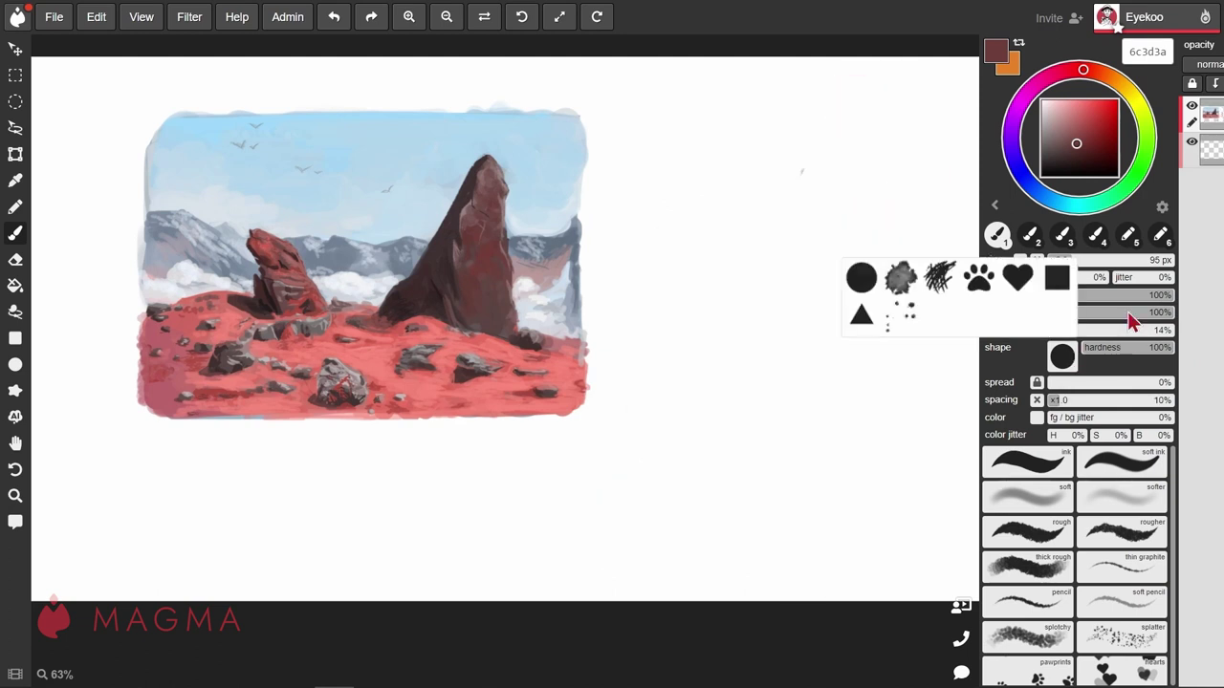
{"action": "left_click", "coordinate": [939, 287]}
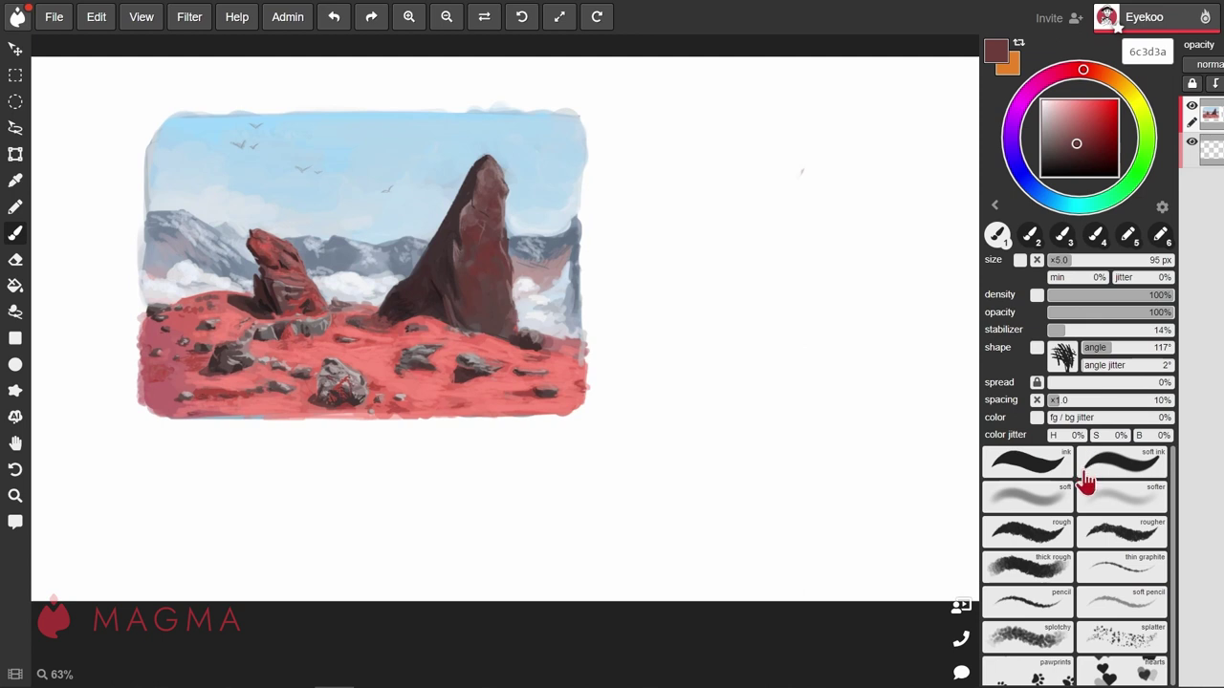
{"action": "mouse_move", "coordinate": [1113, 347]}
{"action": "left_mouse_down"}
{"action": "mouse_move", "coordinate": [1082, 347]}
{"action": "mouse_move", "coordinate": [1147, 347]}
{"action": "mouse_move", "coordinate": [1106, 347]}
{"action": "left_mouse_up"}
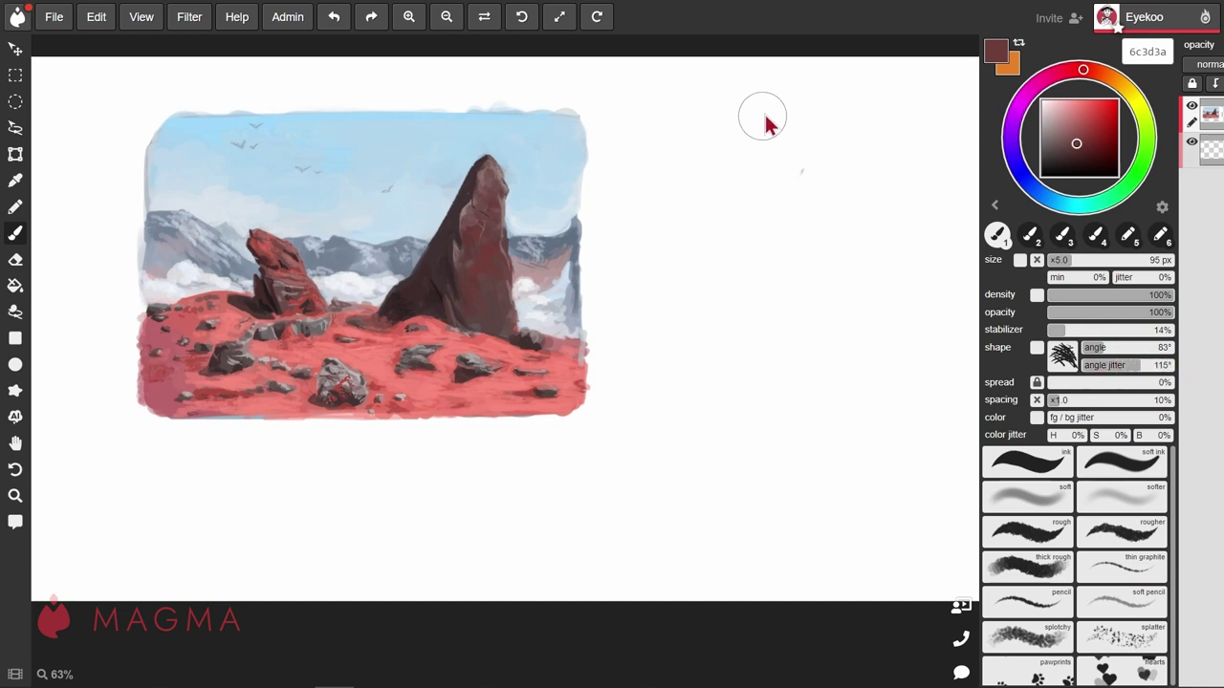
{"action": "left_click_drag", "start_coordinate": [765, 113], "coordinate": [768, 568]}
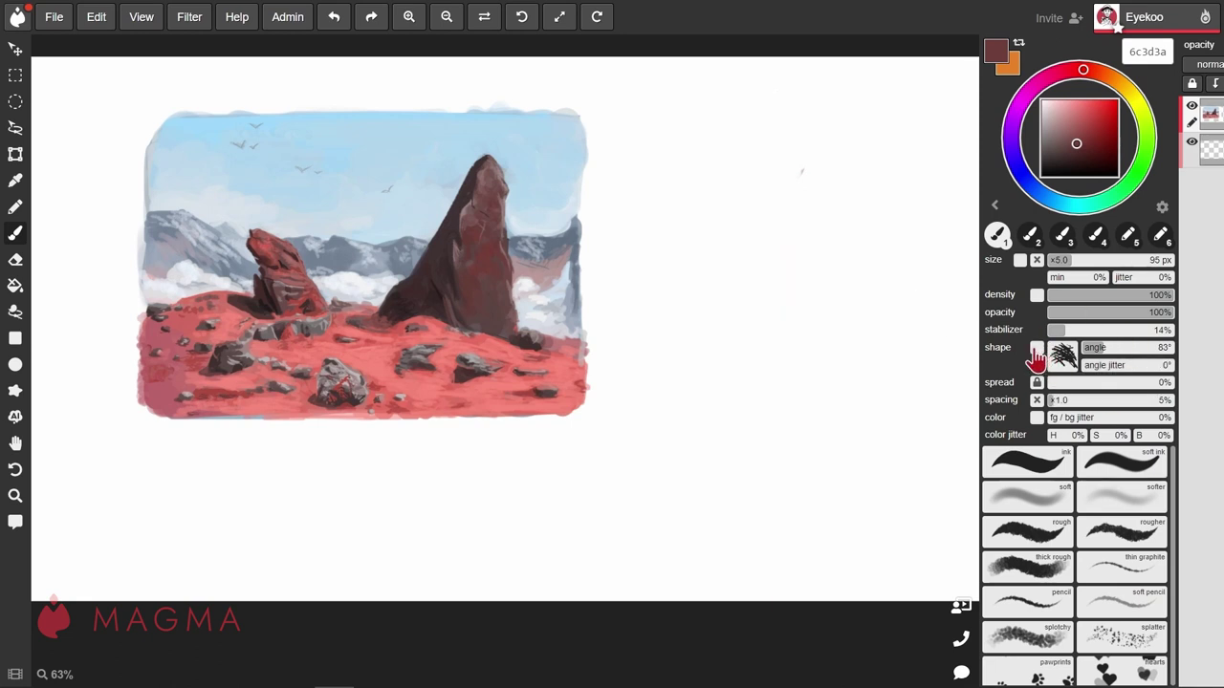
- Make the tip follow stroke direction and test-paint with wider dab spacing, undoing each stroke
{"action": "left_click", "coordinate": [1036, 348]}
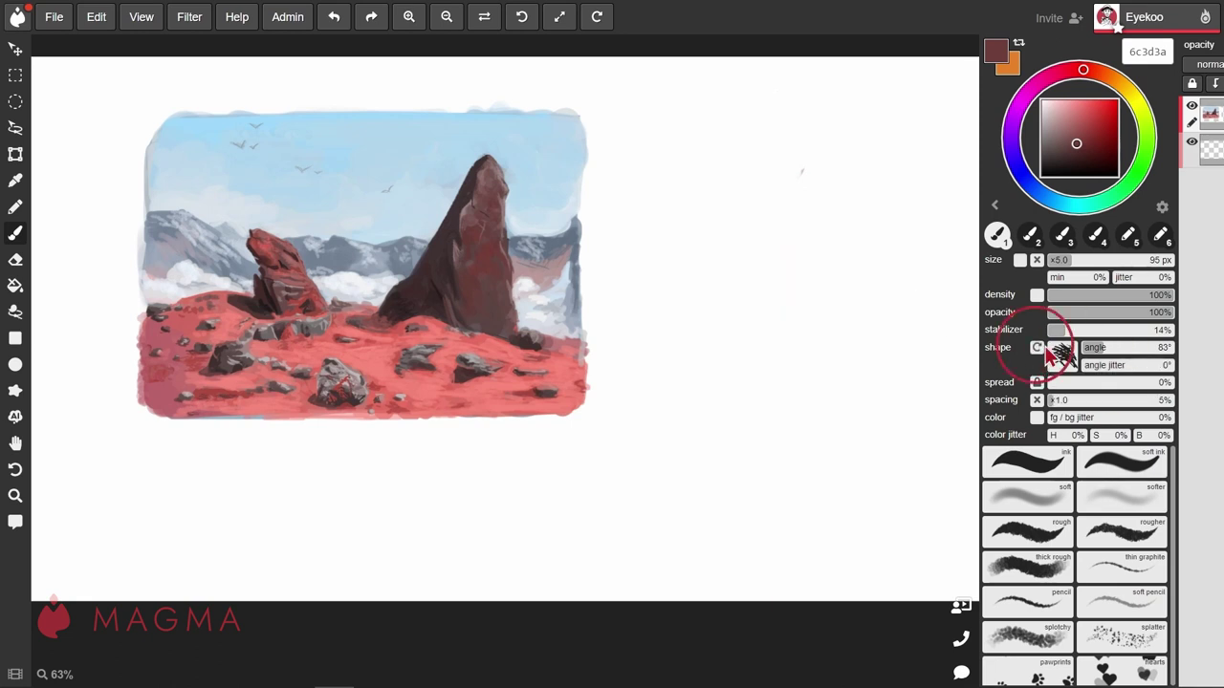
{"action": "mouse_move", "coordinate": [681, 134]}
{"action": "left_mouse_down"}
{"action": "mouse_move", "coordinate": [812, 201]}
{"action": "mouse_move", "coordinate": [662, 263]}
{"action": "mouse_move", "coordinate": [827, 295]}
{"action": "mouse_move", "coordinate": [765, 430]}
{"action": "mouse_move", "coordinate": [697, 514]}
{"action": "mouse_move", "coordinate": [909, 539]}
{"action": "mouse_move", "coordinate": [830, 579]}
{"action": "left_mouse_up"}
{"action": "key", "text": "ctrl+z"}
{"action": "left_click", "coordinate": [1087, 400]}
{"action": "mouse_move", "coordinate": [707, 168]}
{"action": "left_mouse_down"}
{"action": "mouse_move", "coordinate": [762, 153]}
{"action": "mouse_move", "coordinate": [844, 238]}
{"action": "mouse_move", "coordinate": [664, 320]}
{"action": "mouse_move", "coordinate": [893, 404]}
{"action": "mouse_move", "coordinate": [680, 506]}
{"action": "left_mouse_up"}
{"action": "key", "text": "ctrl+z"}
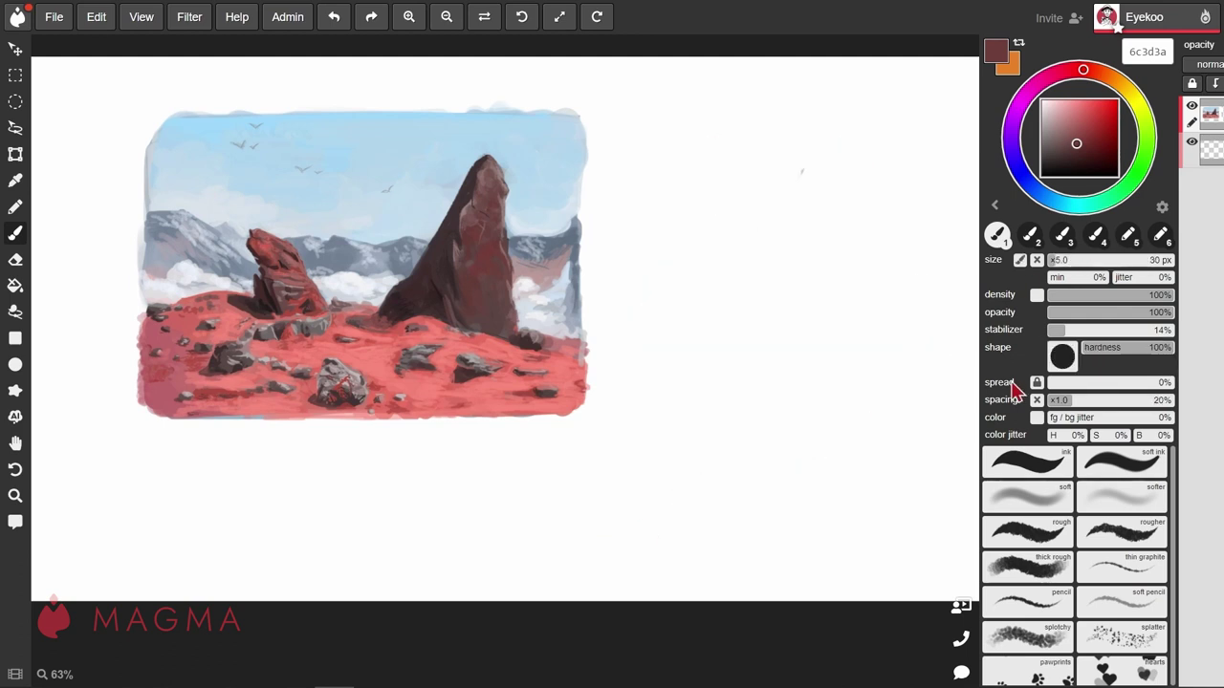
- Test scatter strokes at brush spread about 272% and 772%, undoing each
{"action": "left_click_drag", "start_coordinate": [1052, 383], "coordinate": [1081, 383]}
{"action": "mouse_move", "coordinate": [756, 125]}
{"action": "left_mouse_down"}
{"action": "mouse_move", "coordinate": [763, 326]}
{"action": "mouse_move", "coordinate": [712, 389]}
{"action": "mouse_move", "coordinate": [701, 441]}
{"action": "mouse_move", "coordinate": [758, 474]}
{"action": "mouse_move", "coordinate": [828, 444]}
{"action": "mouse_move", "coordinate": [853, 330]}
{"action": "left_mouse_up"}
{"action": "key", "text": "ctrl+z"}
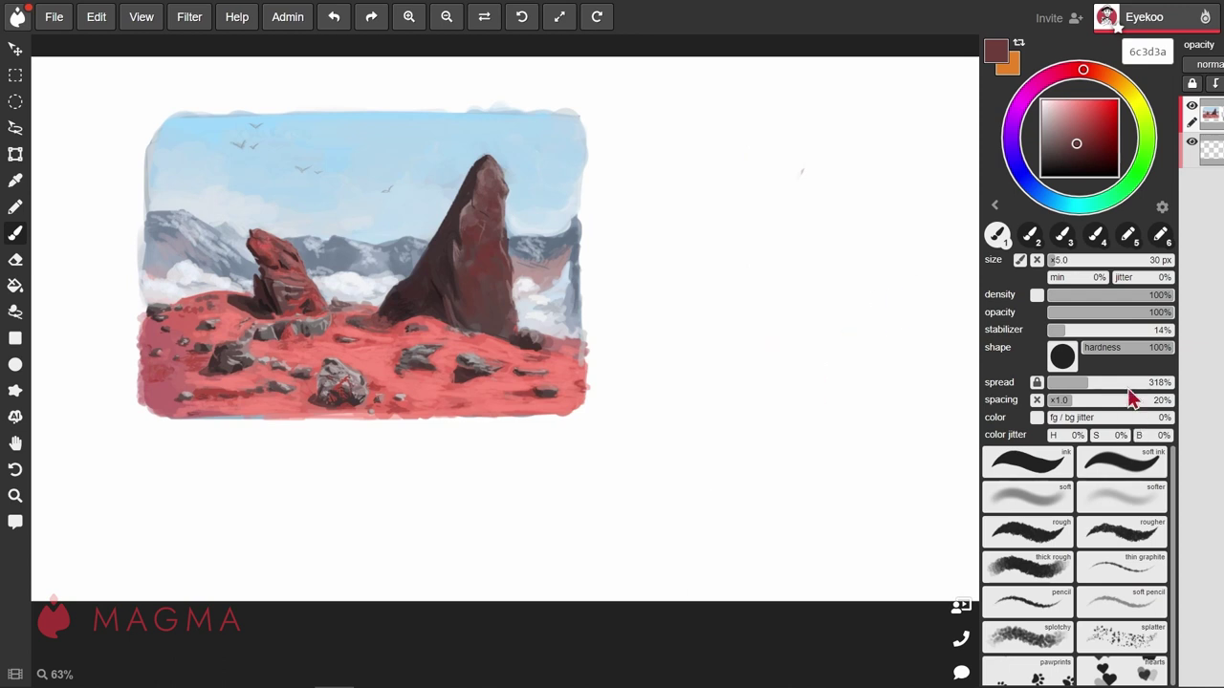
{"action": "left_click_drag", "start_coordinate": [1122, 384], "coordinate": [1145, 383]}
{"action": "mouse_move", "coordinate": [674, 120]}
{"action": "left_mouse_down"}
{"action": "mouse_move", "coordinate": [779, 177]}
{"action": "mouse_move", "coordinate": [694, 250]}
{"action": "mouse_move", "coordinate": [811, 301]}
{"action": "mouse_move", "coordinate": [692, 435]}
{"action": "left_mouse_up"}
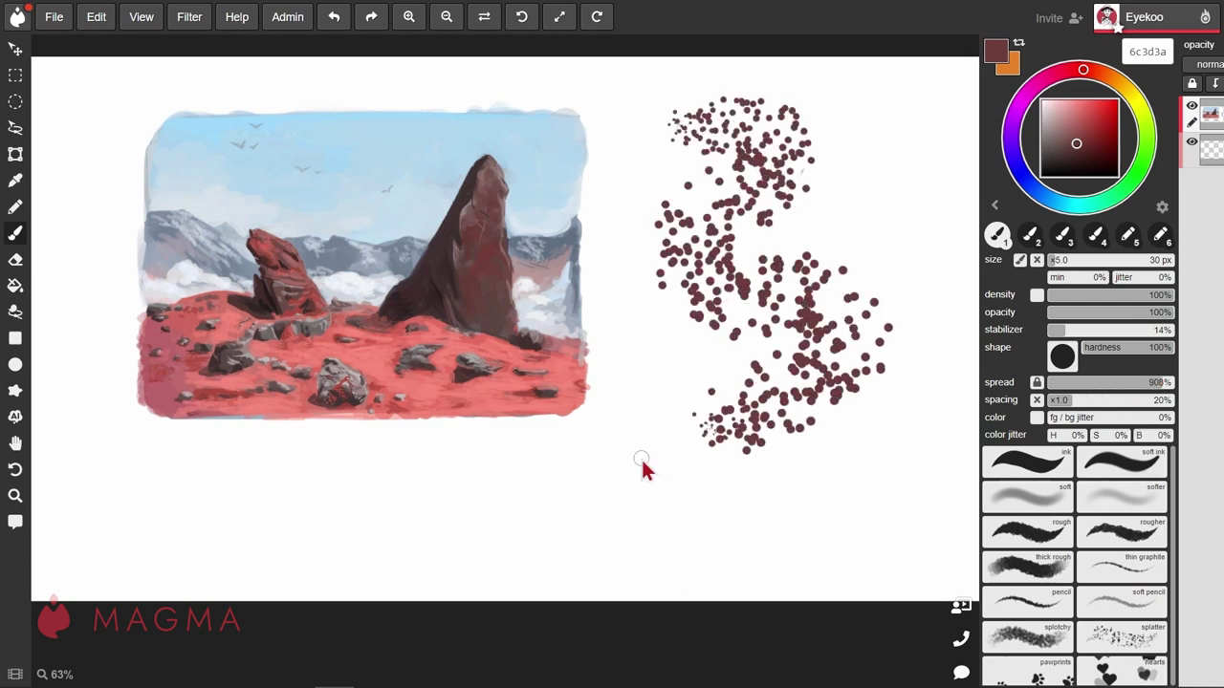
{"action": "key", "text": "ctrl+z"}
- Unlink spread and test normal spread at about 805%, then tangent-only scatter, undoing both
{"action": "left_click", "coordinate": [1037, 382]}
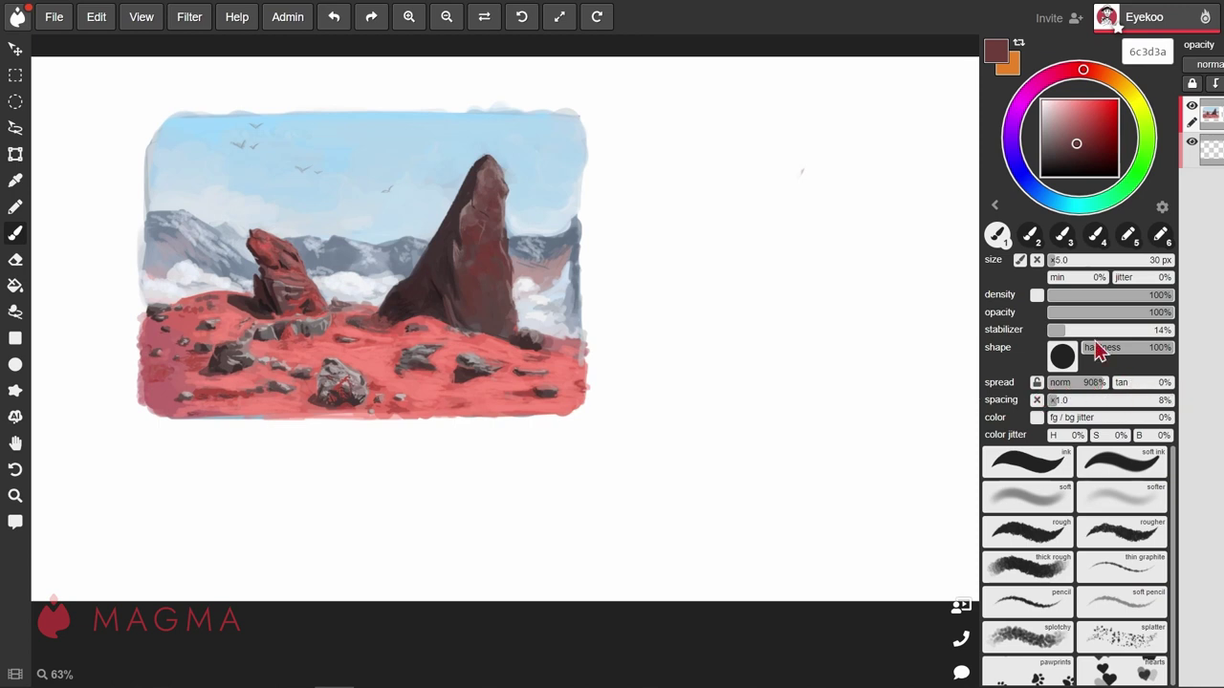
{"action": "left_click_drag", "start_coordinate": [1098, 392], "coordinate": [1089, 392]}
{"action": "mouse_move", "coordinate": [745, 124]}
{"action": "left_mouse_down"}
{"action": "mouse_move", "coordinate": [742, 401]}
{"action": "mouse_move", "coordinate": [706, 490]}
{"action": "mouse_move", "coordinate": [622, 513]}
{"action": "left_mouse_up"}
{"action": "key", "text": "ctrl+z"}
{"action": "left_click", "coordinate": [1051, 382]}
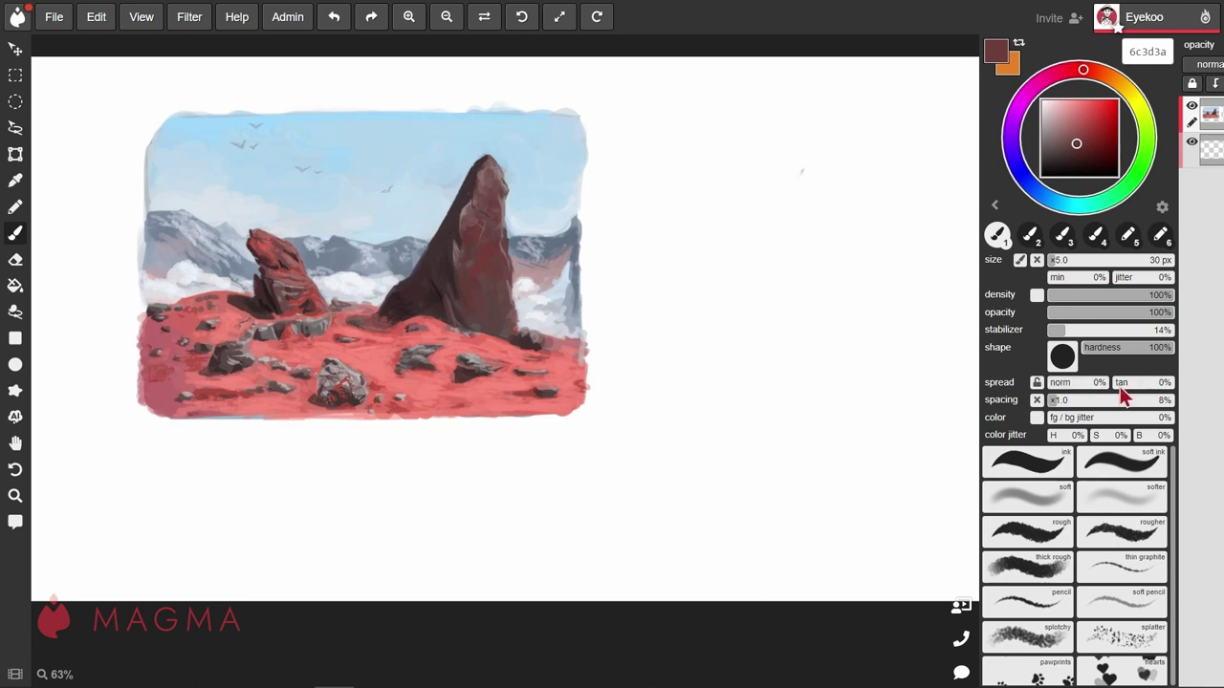
{"action": "mouse_move", "coordinate": [811, 142]}
{"action": "left_mouse_down"}
{"action": "mouse_move", "coordinate": [805, 191]}
{"action": "mouse_move", "coordinate": [724, 315]}
{"action": "mouse_move", "coordinate": [763, 394]}
{"action": "mouse_move", "coordinate": [855, 446]}
{"action": "mouse_move", "coordinate": [674, 500]}
{"action": "left_mouse_up"}
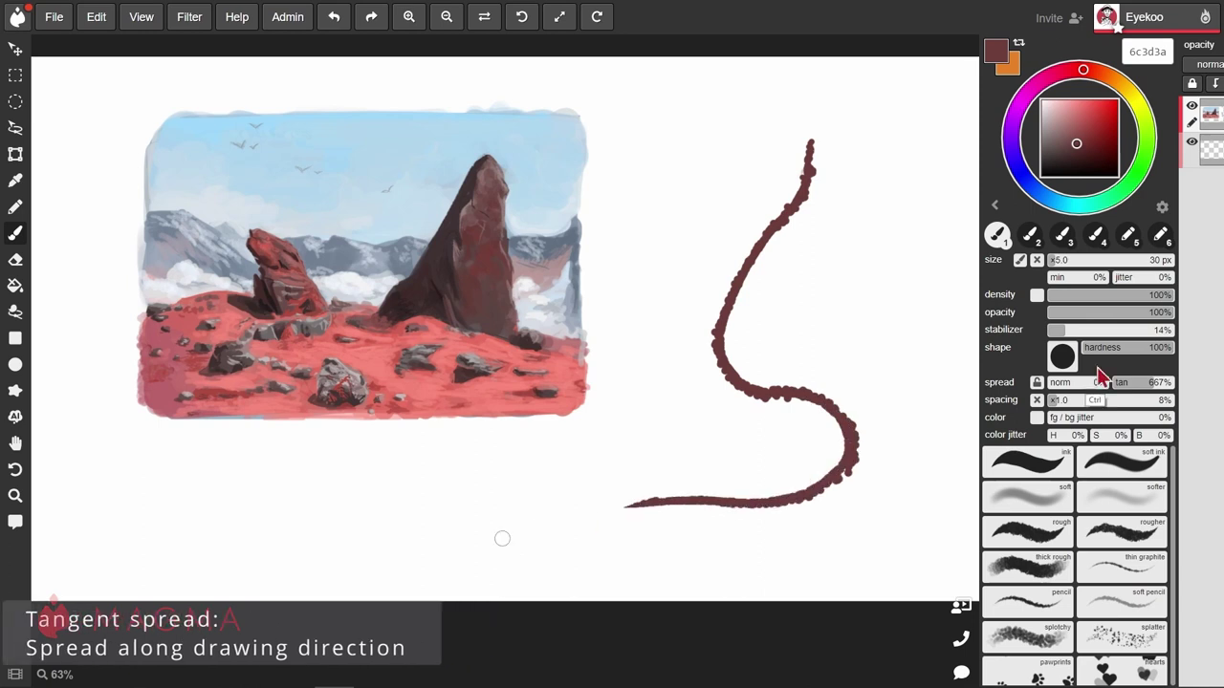
{"action": "key", "text": "ctrl+z"}
- Relink spread, test an S-shaped scatter stroke, undo it, and reset spread to 0%
{"action": "left_click", "coordinate": [1037, 383]}
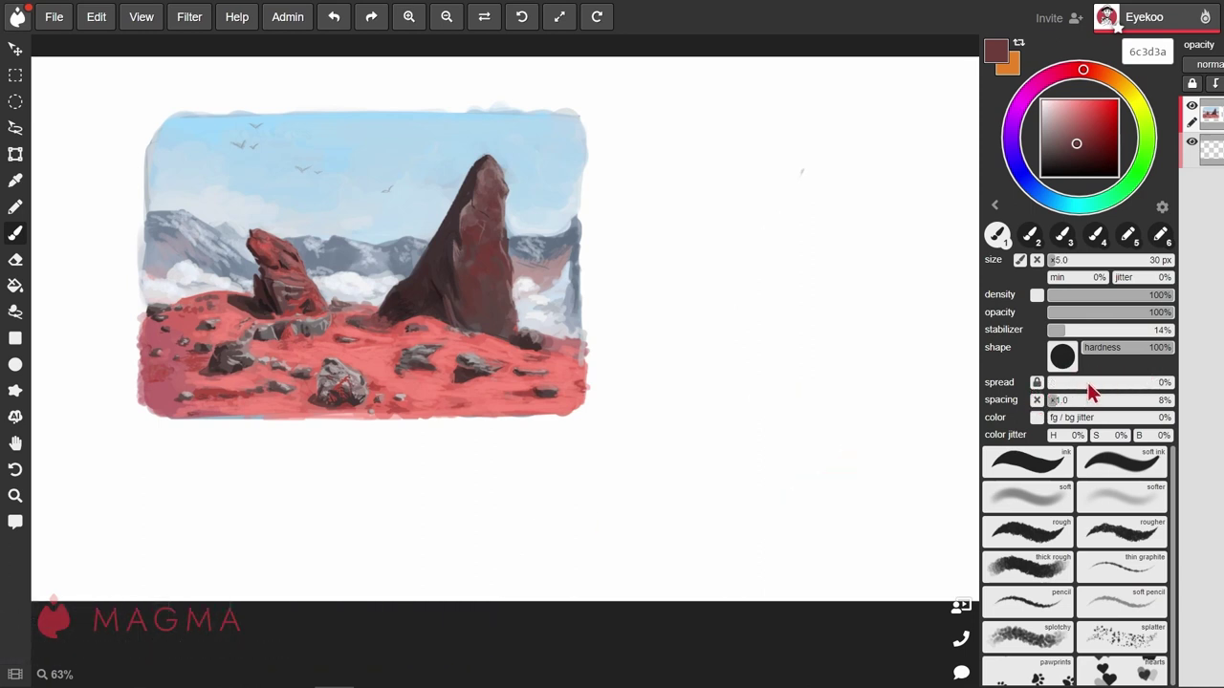
{"action": "mouse_move", "coordinate": [760, 134]}
{"action": "left_mouse_down"}
{"action": "mouse_move", "coordinate": [784, 330]}
{"action": "mouse_move", "coordinate": [741, 454]}
{"action": "left_mouse_up"}
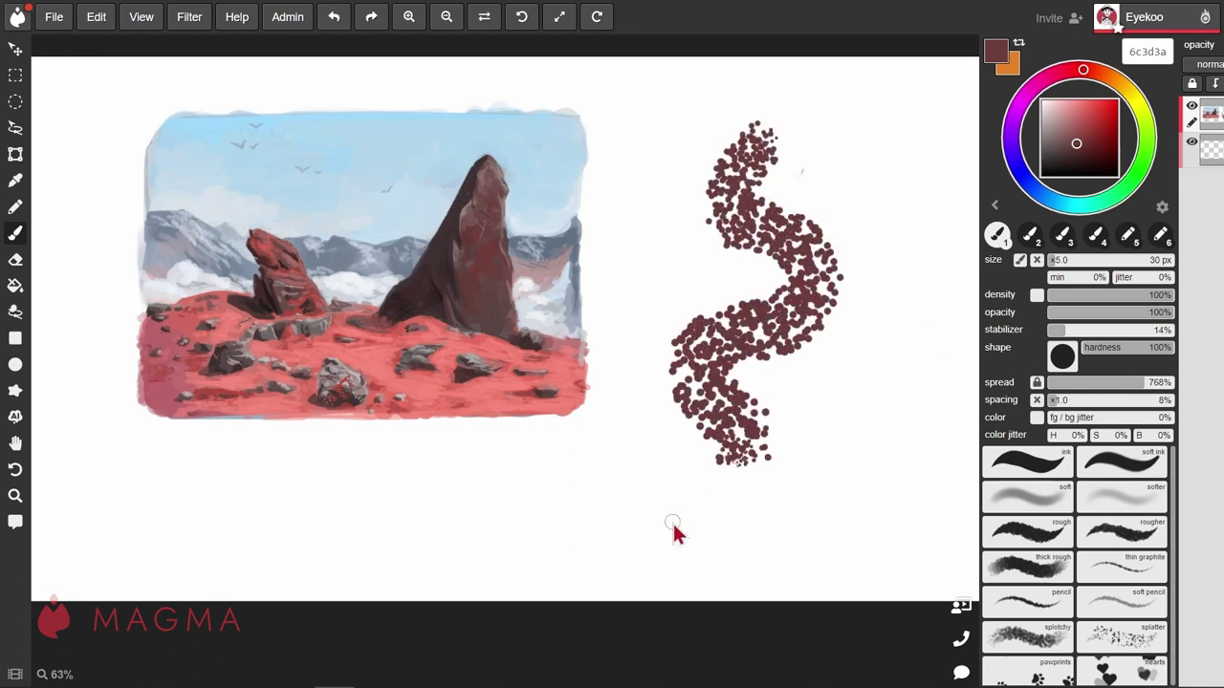
{"action": "key", "text": "ctrl+z"}
{"action": "left_click", "coordinate": [1051, 383]}
- Test an S-shaped stroke at 31% dab spacing, undo it, and adjust spacing again
{"action": "left_click_drag", "start_coordinate": [1077, 402], "coordinate": [1086, 400]}
{"action": "mouse_move", "coordinate": [786, 148]}
{"action": "left_mouse_down"}
{"action": "mouse_move", "coordinate": [766, 221]}
{"action": "mouse_move", "coordinate": [790, 289]}
{"action": "mouse_move", "coordinate": [719, 381]}
{"action": "mouse_move", "coordinate": [822, 457]}
{"action": "mouse_move", "coordinate": [729, 500]}
{"action": "left_mouse_up"}
{"action": "key", "text": "ctrl+z"}
{"action": "left_click", "coordinate": [1068, 400]}
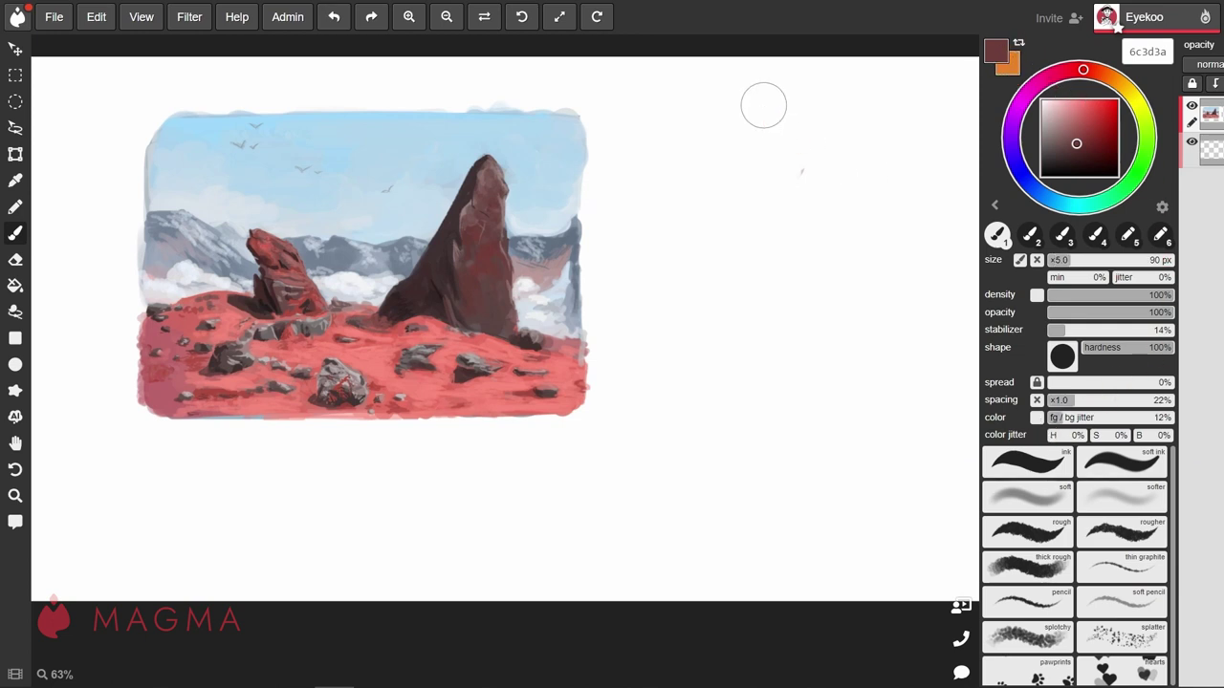
- Test-paint the 90 px brush, then raise fg/bg colour jitter to about 74% and test the colour mixing
{"action": "mouse_move", "coordinate": [762, 106]}
{"action": "left_mouse_down"}
{"action": "mouse_move", "coordinate": [768, 284]}
{"action": "mouse_move", "coordinate": [744, 409]}
{"action": "mouse_move", "coordinate": [820, 413]}
{"action": "mouse_move", "coordinate": [861, 225]}
{"action": "left_mouse_up"}
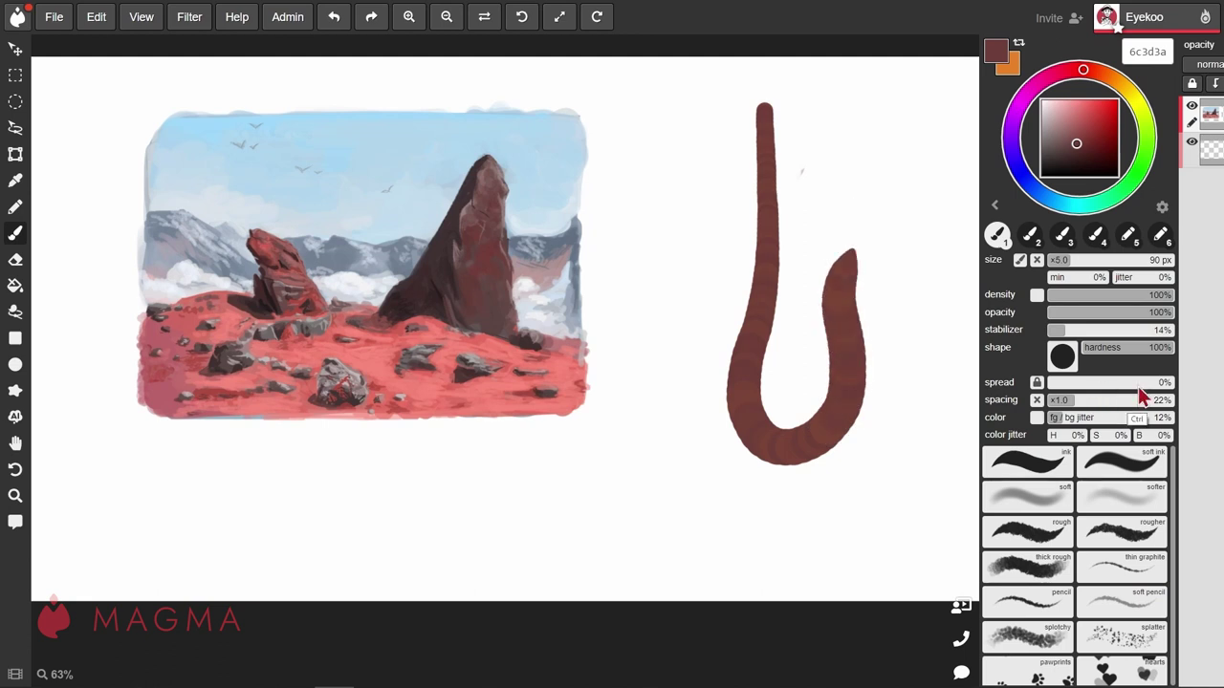
{"action": "key", "text": "ctrl+z"}
{"action": "left_click_drag", "start_coordinate": [1121, 418], "coordinate": [1141, 418]}
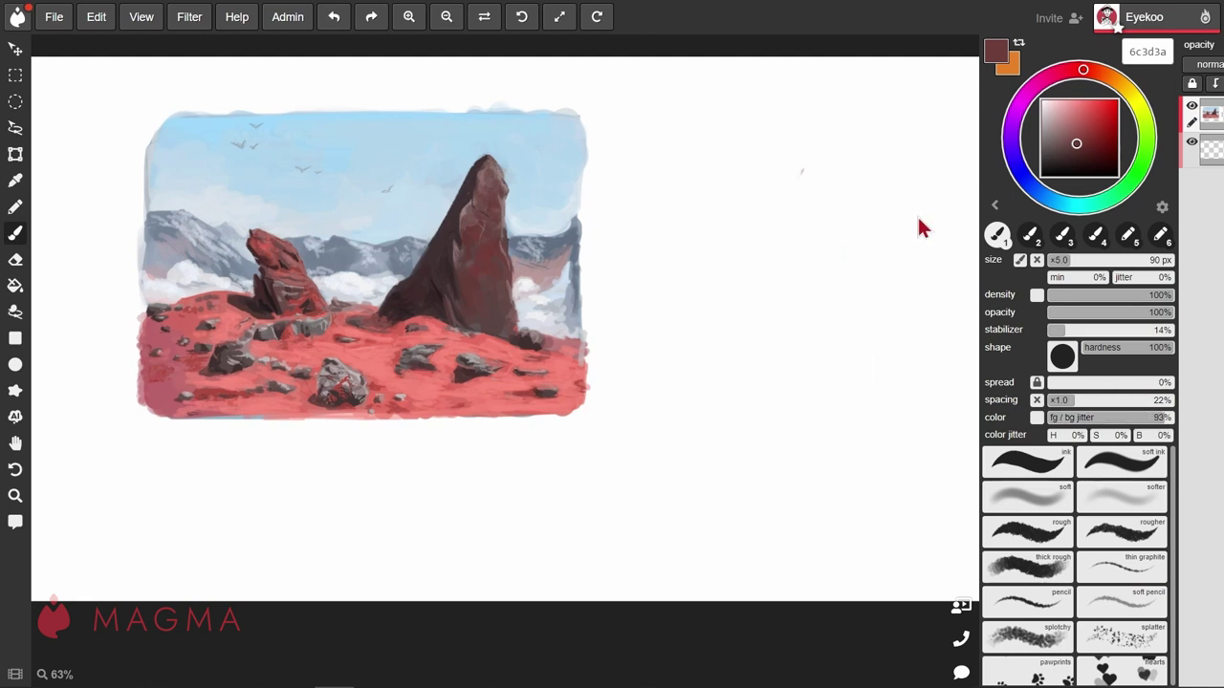
{"action": "mouse_move", "coordinate": [732, 120]}
{"action": "left_mouse_down"}
{"action": "mouse_move", "coordinate": [730, 398]}
{"action": "mouse_move", "coordinate": [748, 463]}
{"action": "mouse_move", "coordinate": [800, 479]}
{"action": "mouse_move", "coordinate": [831, 414]}
{"action": "mouse_move", "coordinate": [793, 175]}
{"action": "mouse_move", "coordinate": [868, 145]}
{"action": "left_mouse_up"}
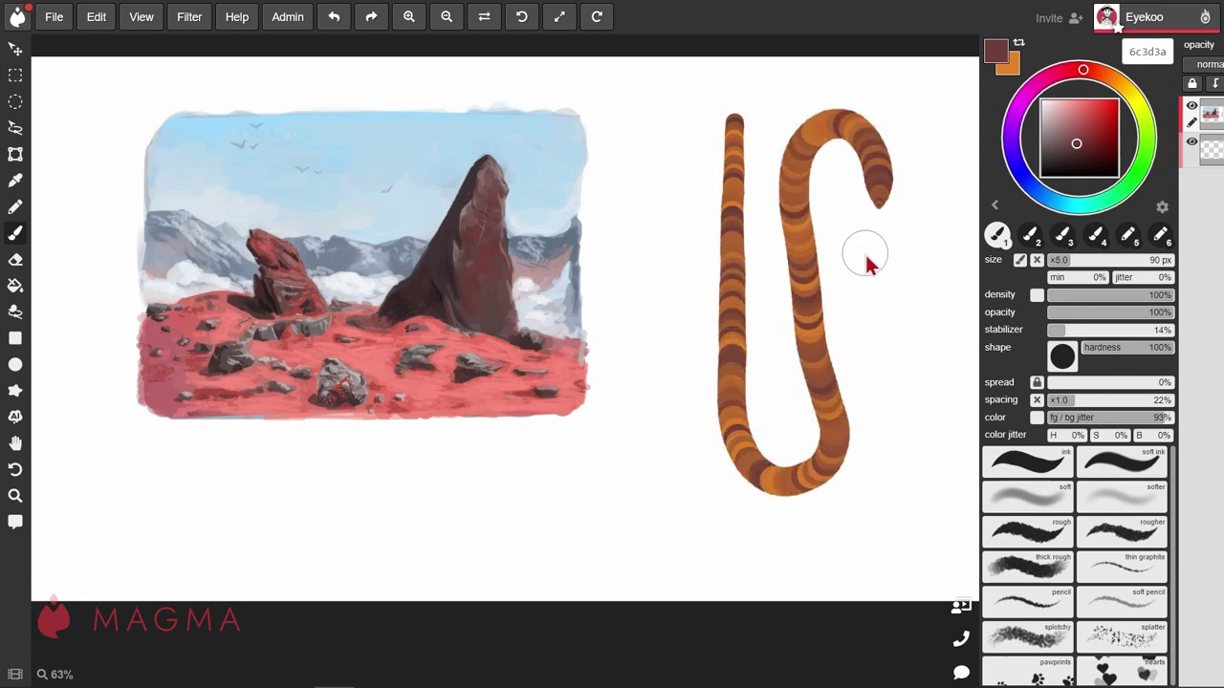
{"action": "key", "text": "ctrl+z"}
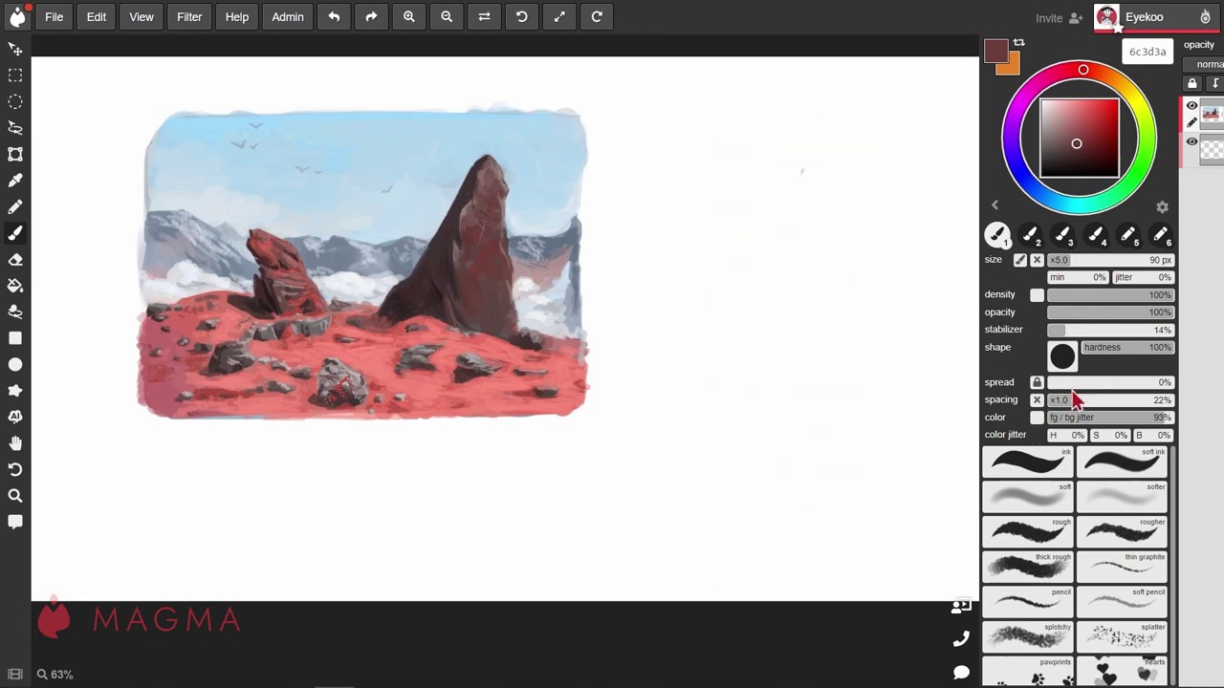
- Reset fg/bg jitter to 0%, try colour pressure with an undone test stroke, and set spacing to 11%
{"action": "left_click_drag", "start_coordinate": [1064, 422], "coordinate": [1046, 423]}
{"action": "left_click", "coordinate": [1037, 417]}
{"action": "mouse_move", "coordinate": [697, 105]}
{"action": "left_mouse_down"}
{"action": "mouse_move", "coordinate": [688, 411]}
{"action": "mouse_move", "coordinate": [712, 502]}
{"action": "mouse_move", "coordinate": [784, 489]}
{"action": "mouse_move", "coordinate": [775, 203]}
{"action": "mouse_move", "coordinate": [866, 172]}
{"action": "mouse_move", "coordinate": [842, 296]}
{"action": "mouse_move", "coordinate": [894, 450]}
{"action": "mouse_move", "coordinate": [937, 335]}
{"action": "mouse_move", "coordinate": [913, 138]}
{"action": "left_mouse_up"}
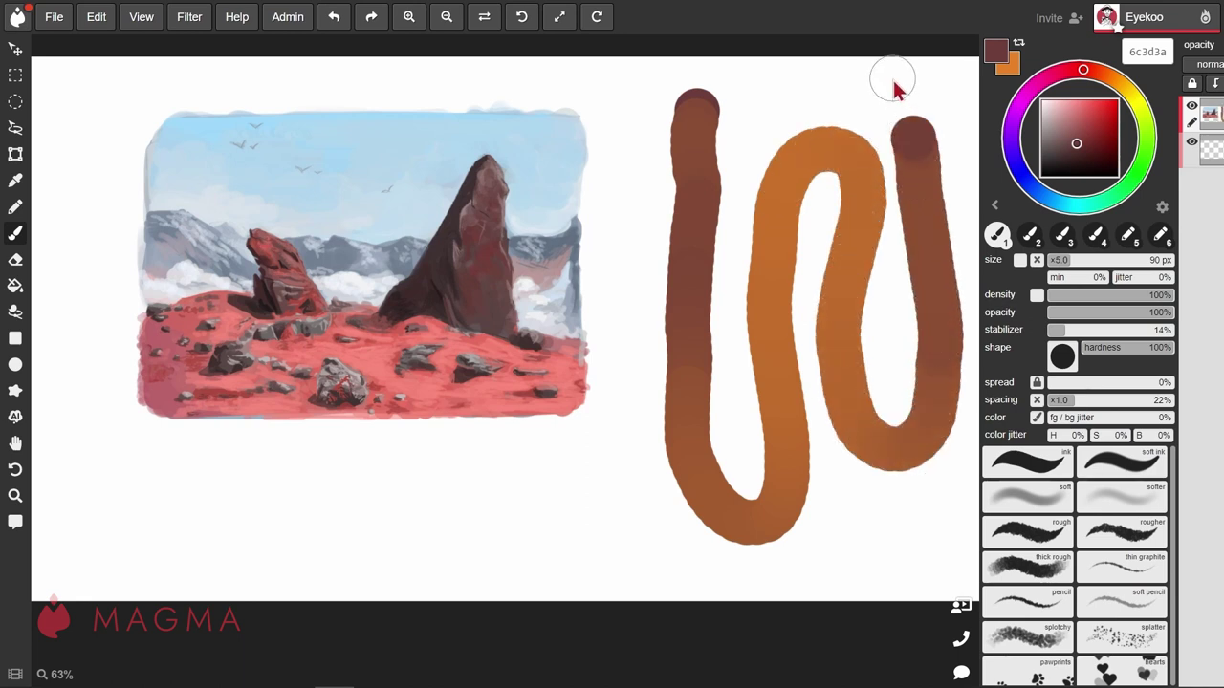
{"action": "key", "text": "ctrl+z"}
{"action": "left_click", "coordinate": [1064, 400]}
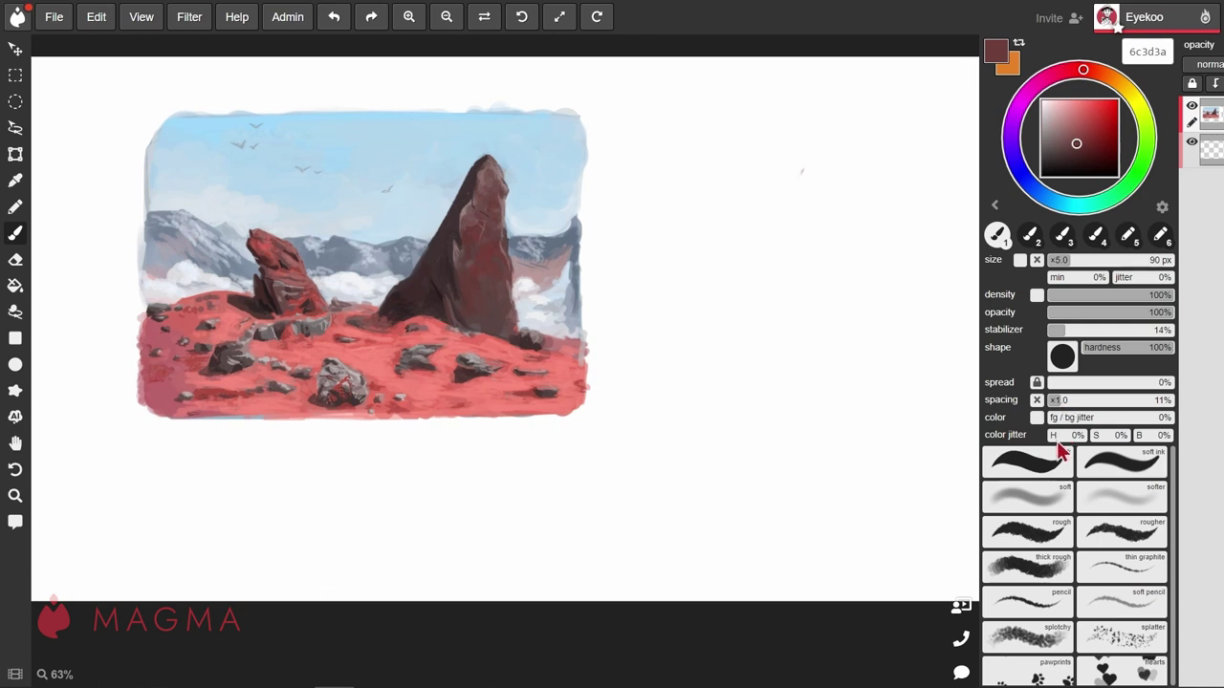
- Set colour jitter to hue 26%, saturation 50%, brightness 48%, and test-paint then undo a stroke
{"action": "left_click", "coordinate": [1058, 435]}
{"action": "left_click", "coordinate": [1109, 435]}
{"action": "left_click", "coordinate": [1147, 435]}
{"action": "mouse_move", "coordinate": [708, 125]}
{"action": "left_mouse_down"}
{"action": "mouse_move", "coordinate": [694, 234]}
{"action": "mouse_move", "coordinate": [783, 250]}
{"action": "mouse_move", "coordinate": [865, 155]}
{"action": "left_mouse_up"}
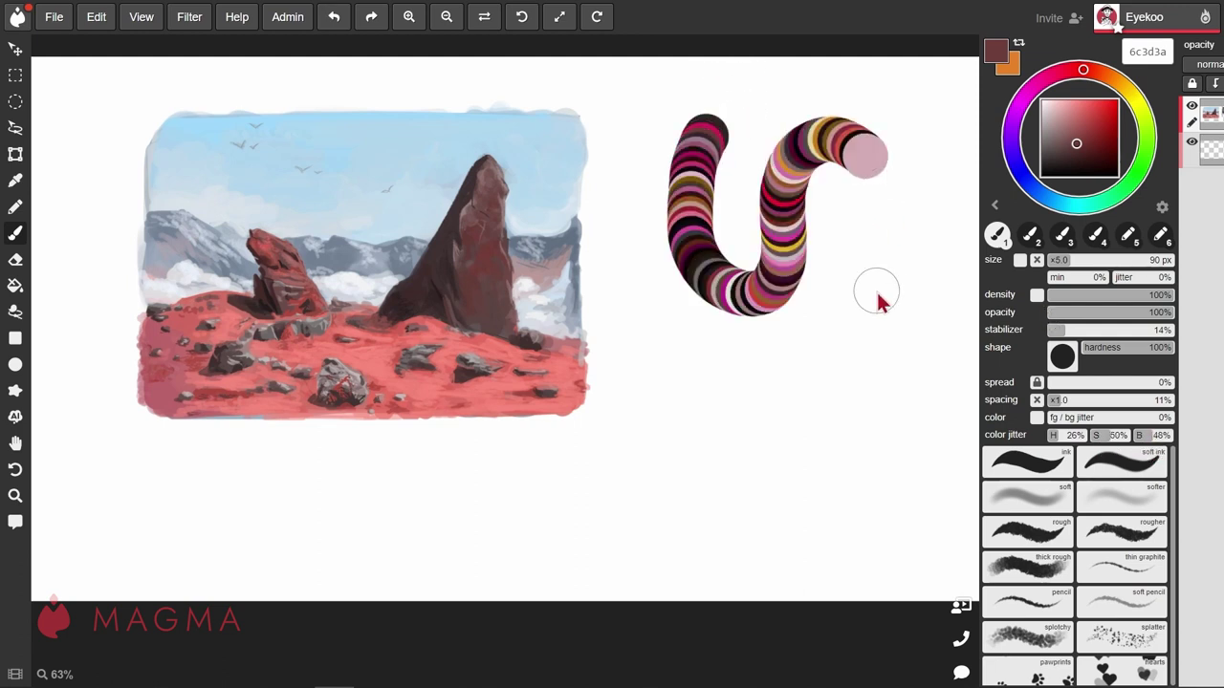
{"action": "key", "text": "ctrl+z"}
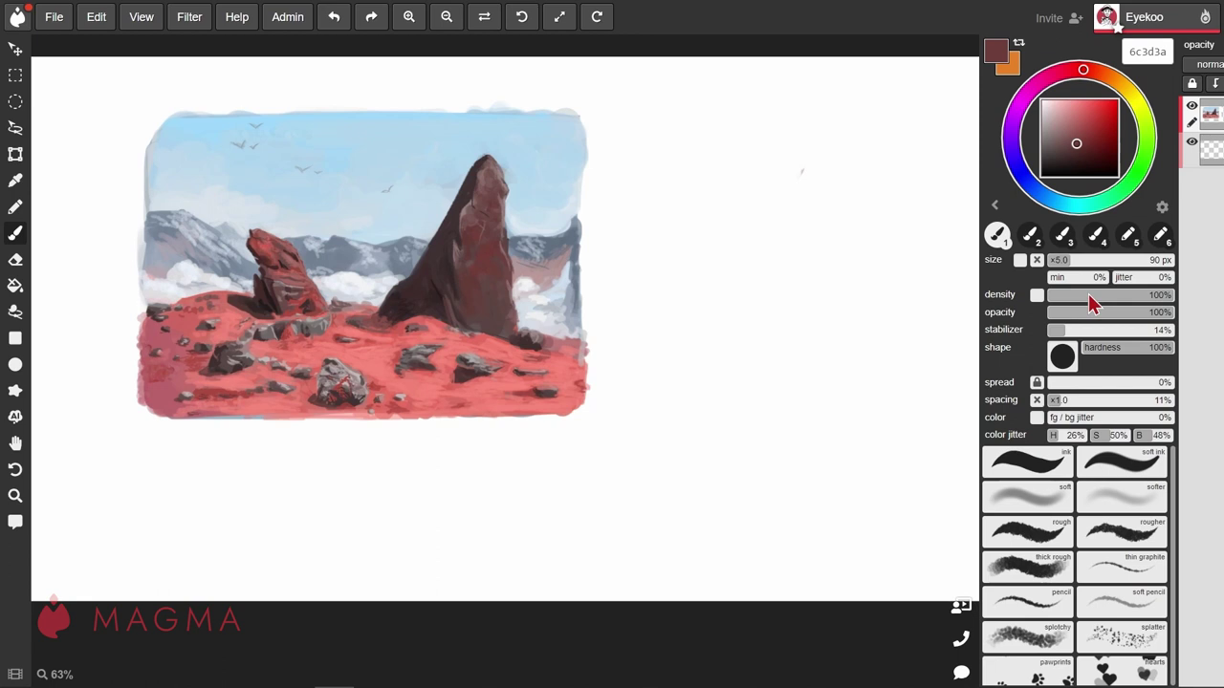
- Try brush preset 2 (7 px, 84% density, 86% opacity), then switch back to preset 1
{"action": "left_click", "coordinate": [1030, 239]}
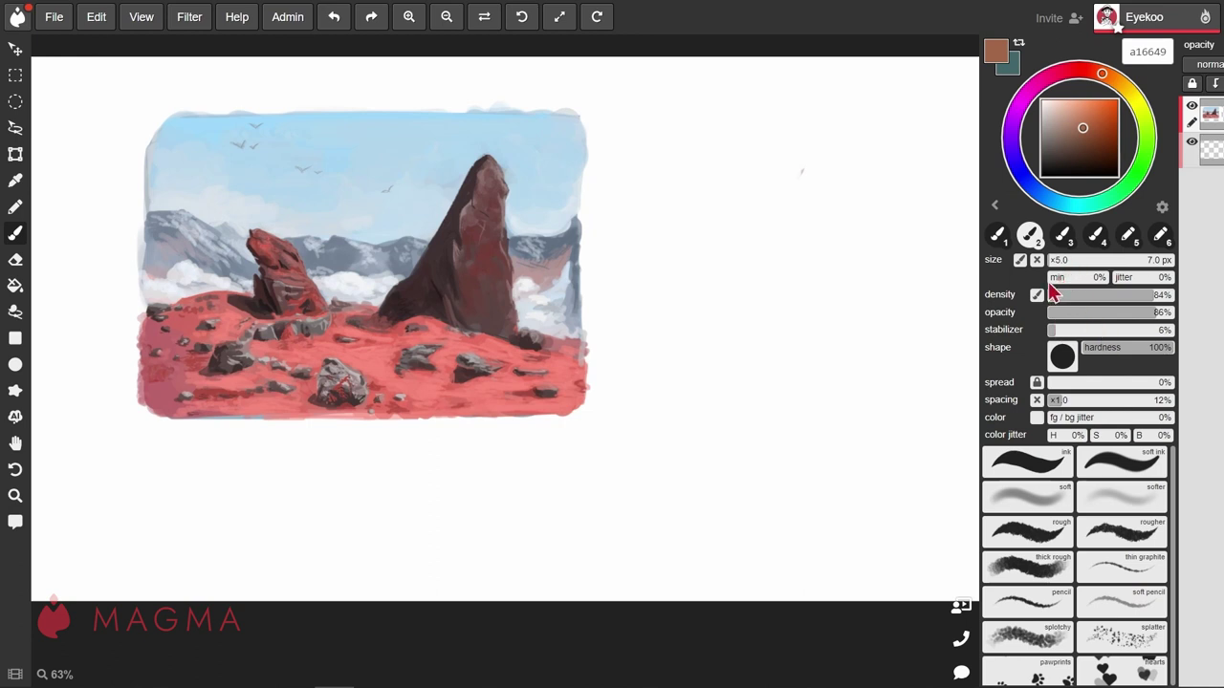
{"action": "left_click", "coordinate": [998, 235]}
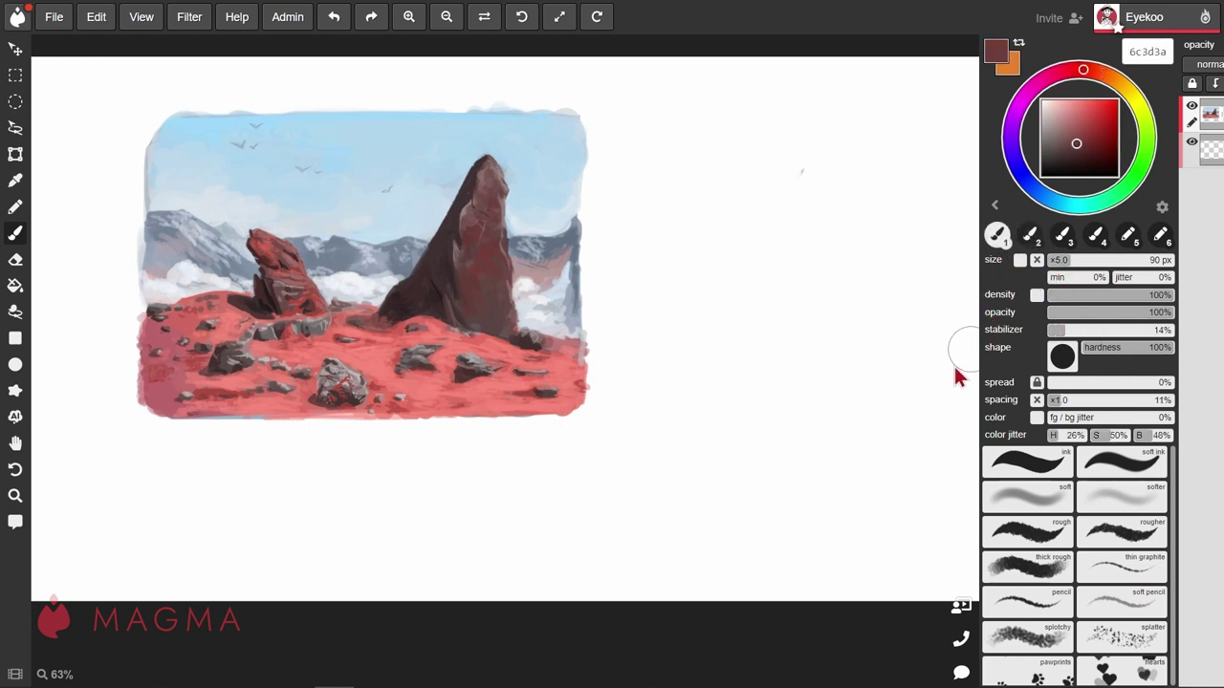
- With preset 2 reselected, erase a diagonal patch from the painting's lower-right corner, then return to the brush
{"action": "key", "text": "2"}
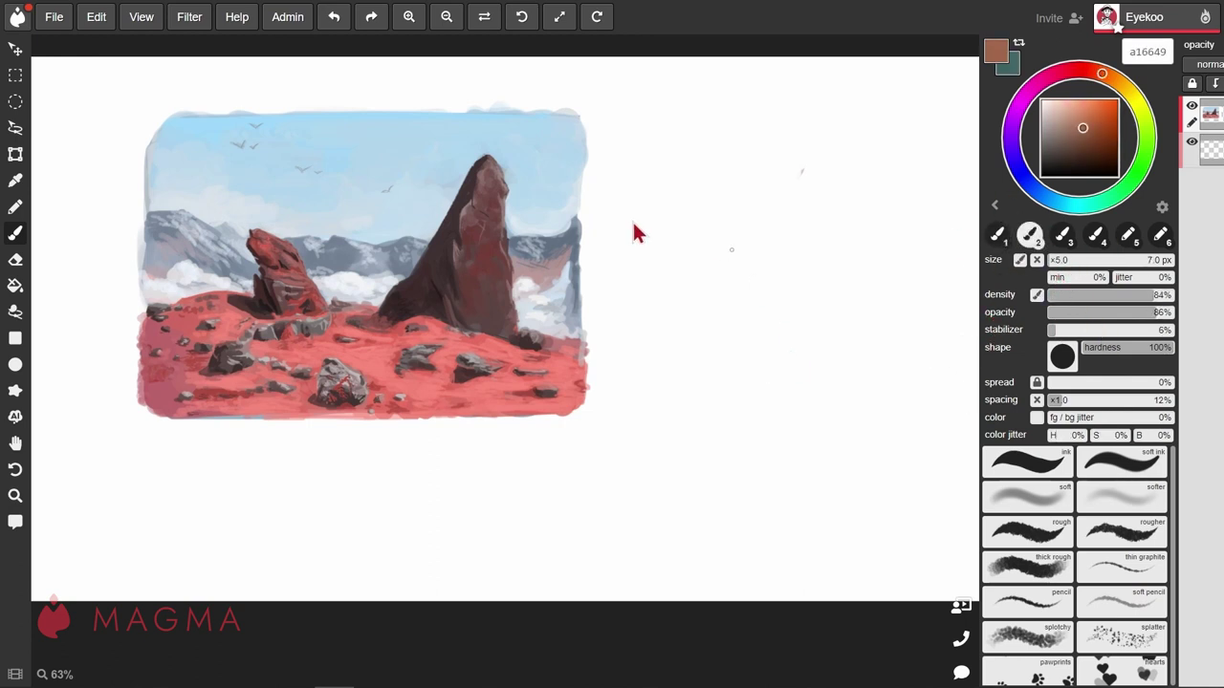
{"action": "key", "text": "e"}
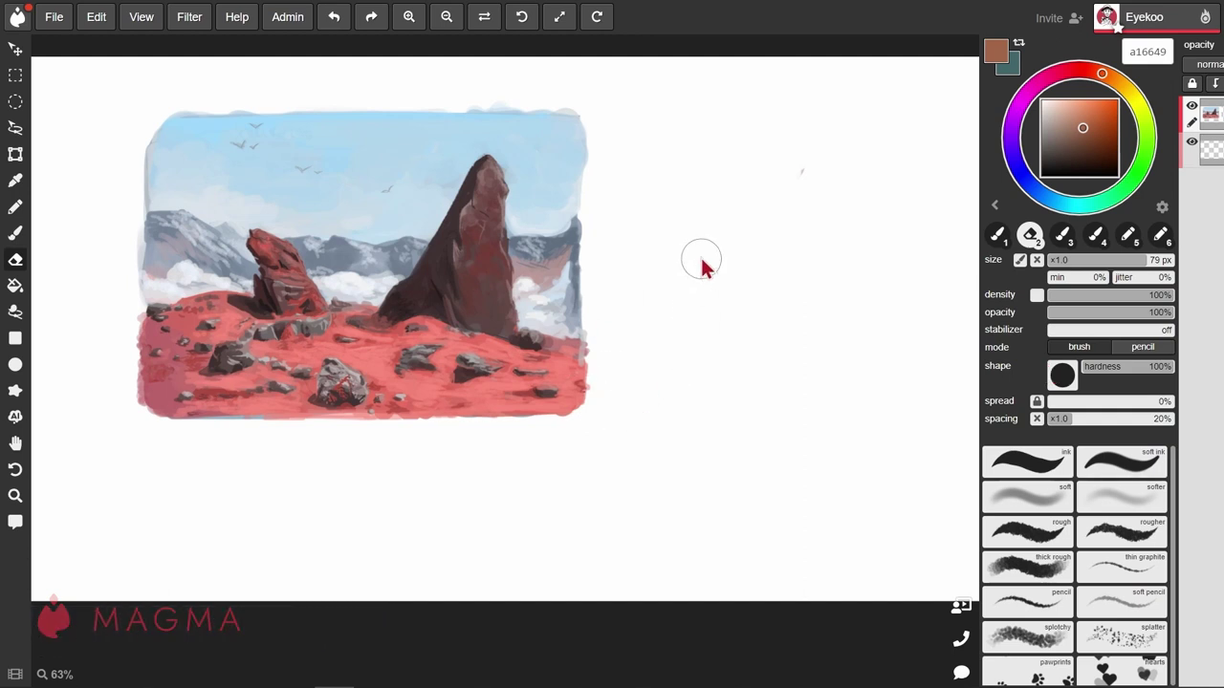
{"action": "left_click", "coordinate": [15, 232]}
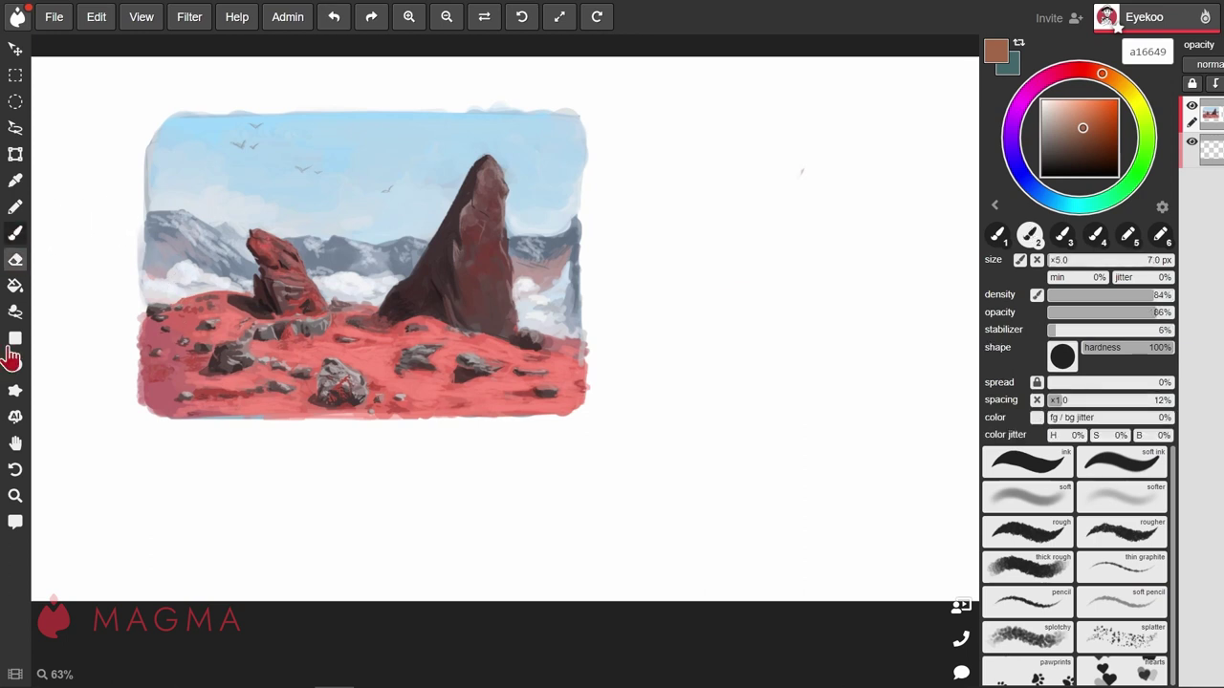
{"action": "key", "text": "e"}
{"action": "left_click_drag", "start_coordinate": [629, 338], "coordinate": [543, 426]}
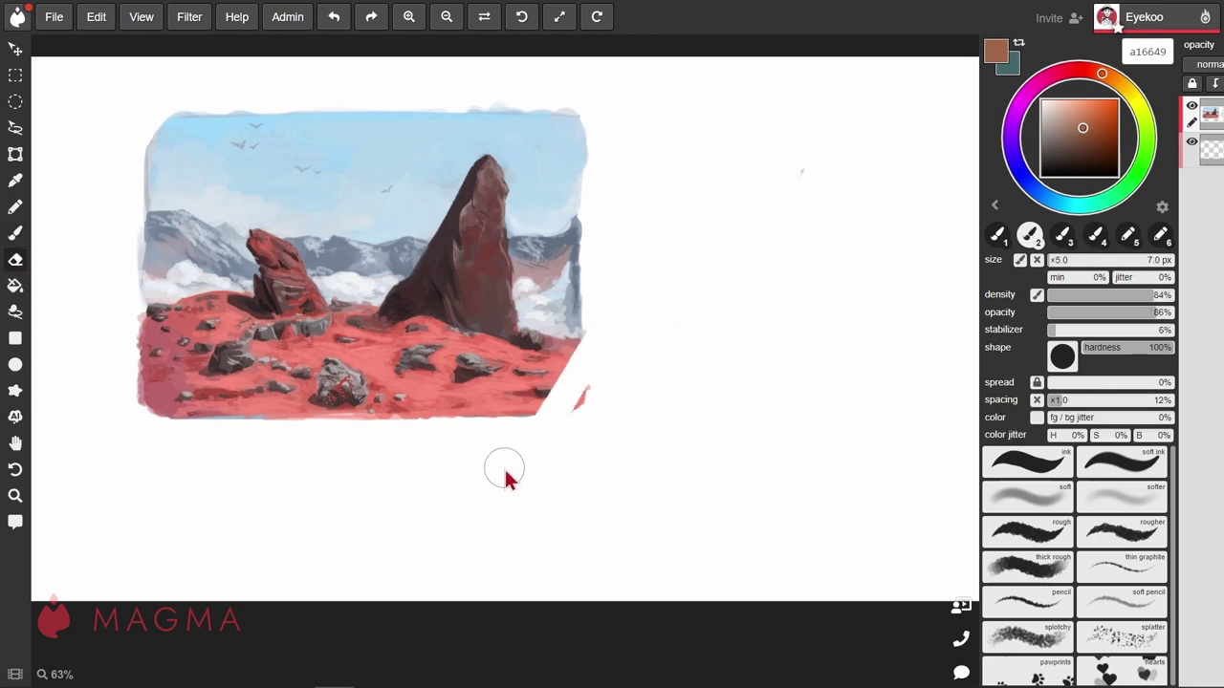
{"action": "key", "text": "b"}
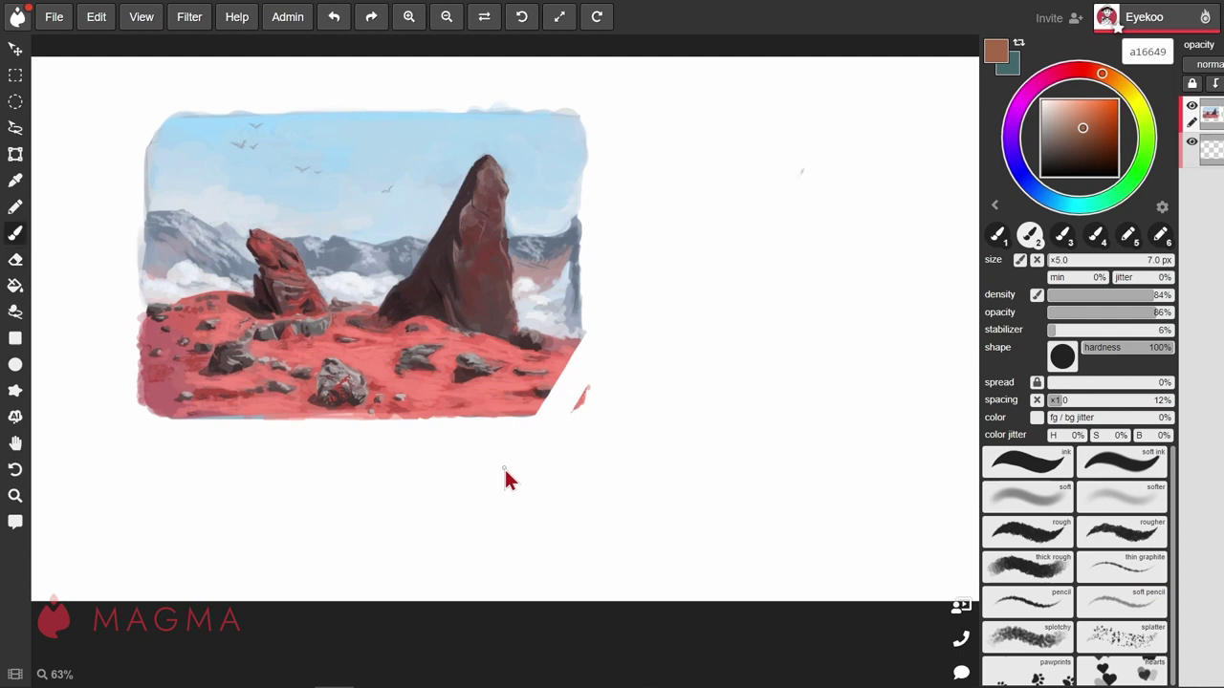